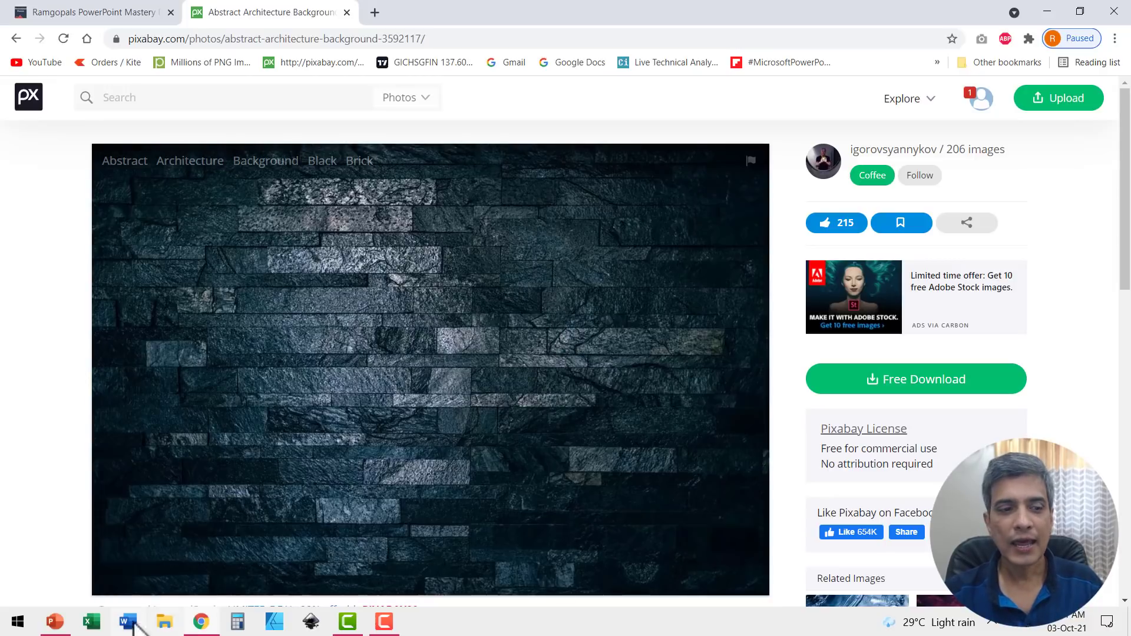
# Switch from Chrome back to the PowerPoint presentation showing its blank second slide.
pyautogui.click(54, 621)
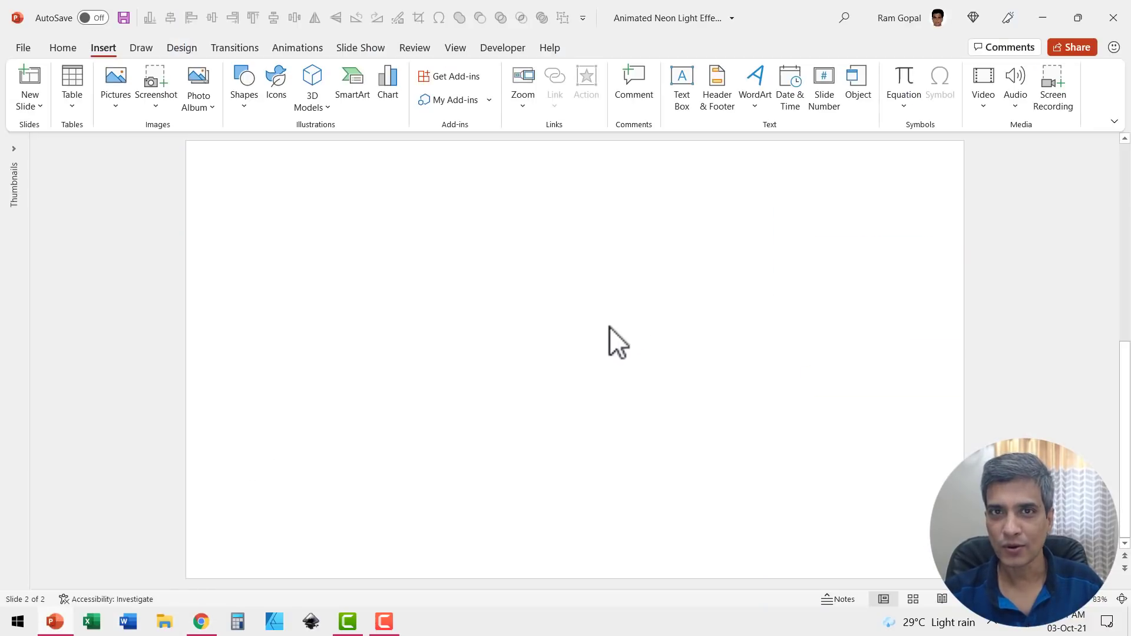
# Paste the dark stone-wall photo onto the slide and crop it to a 16:9 aspect ratio.
pyautogui.hotkey('ctrl', 'v')
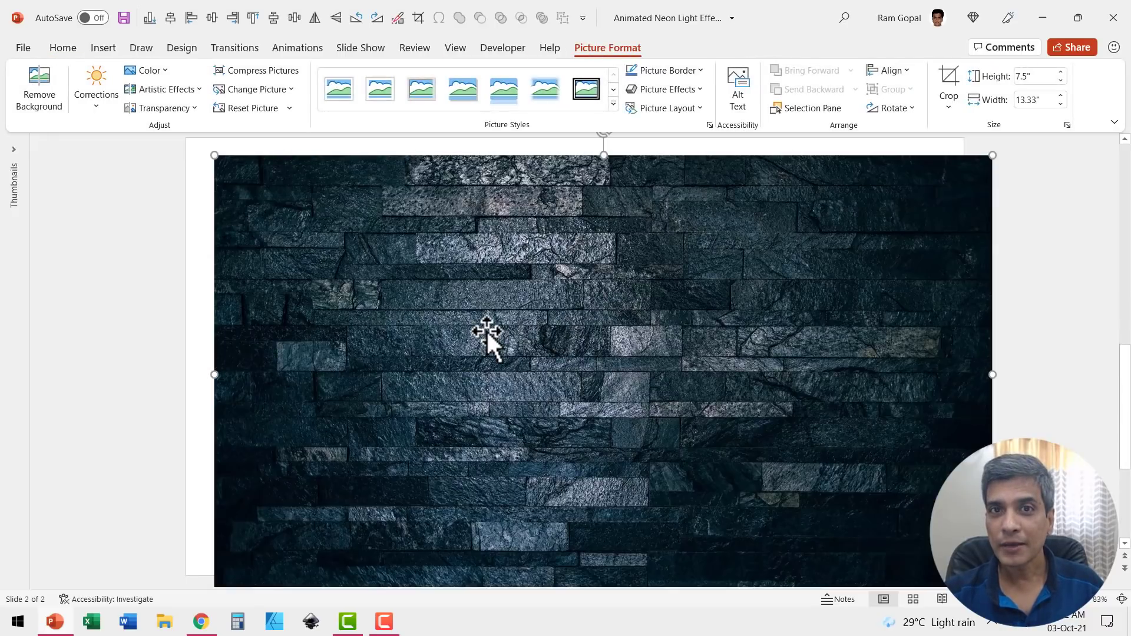
pyautogui.click(948, 108)
pyautogui.moveTo(978, 171)
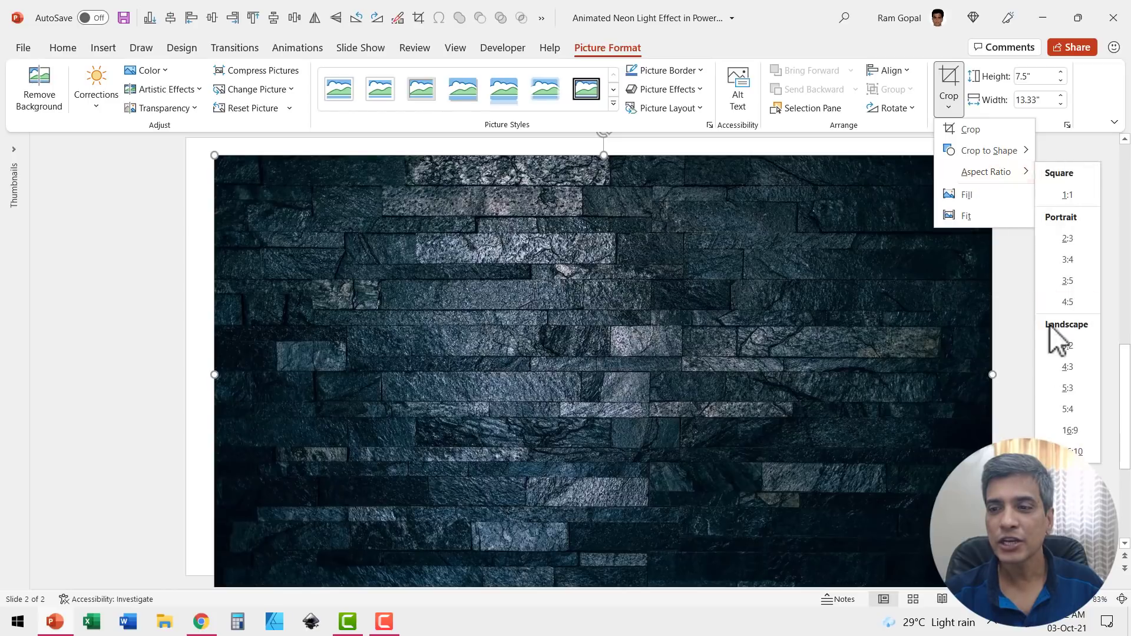
pyautogui.click(1068, 430)
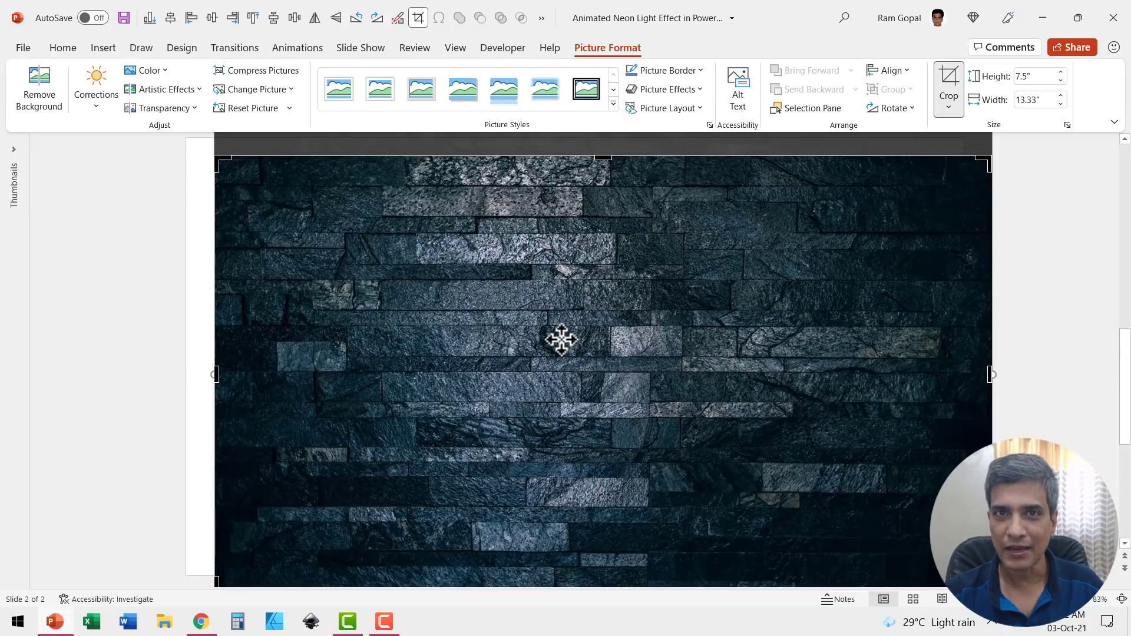
pyautogui.press('Escape')
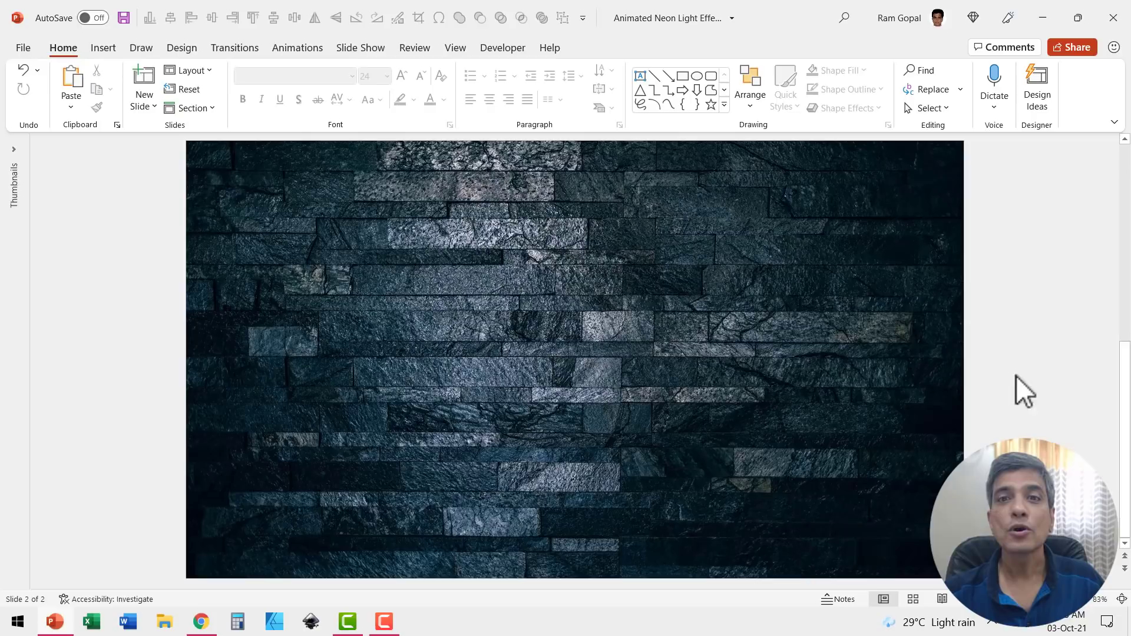
# Draw a rectangle covering the whole slide and fill it with black.
pyautogui.click(682, 76)
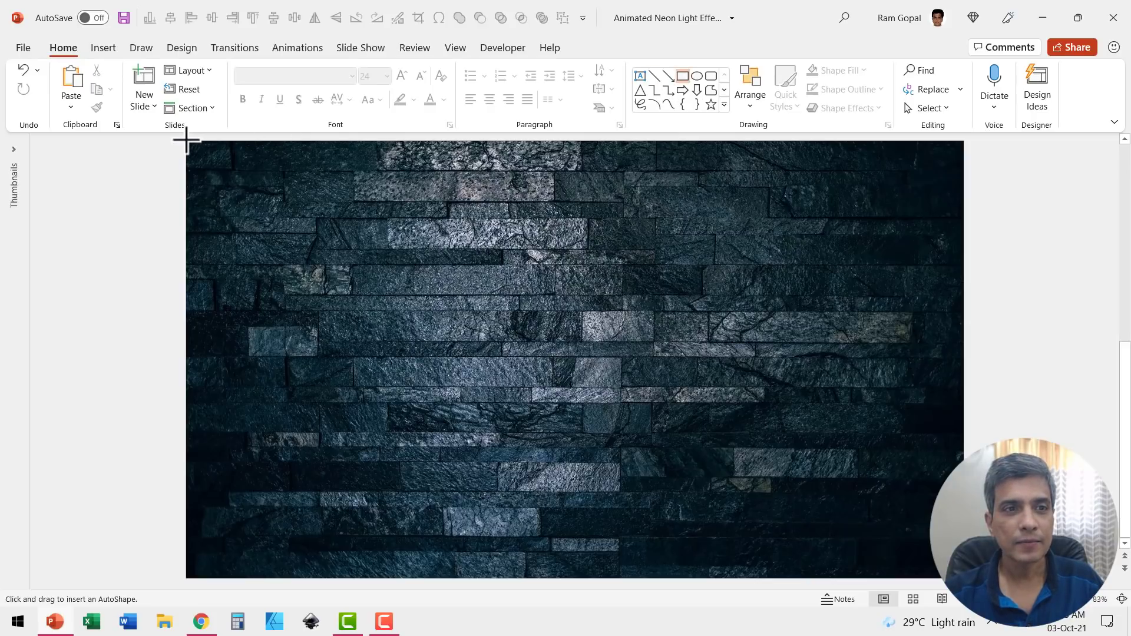
pyautogui.moveTo(184, 141); pyautogui.dragTo(964, 579)
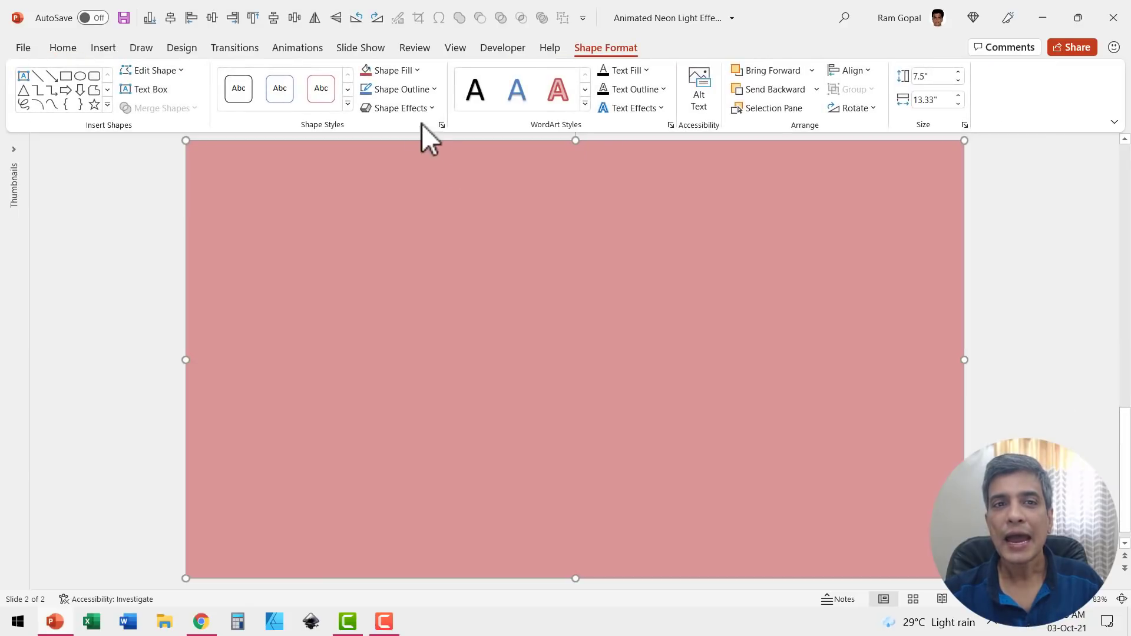
pyautogui.click(389, 72)
pyautogui.click(377, 108)
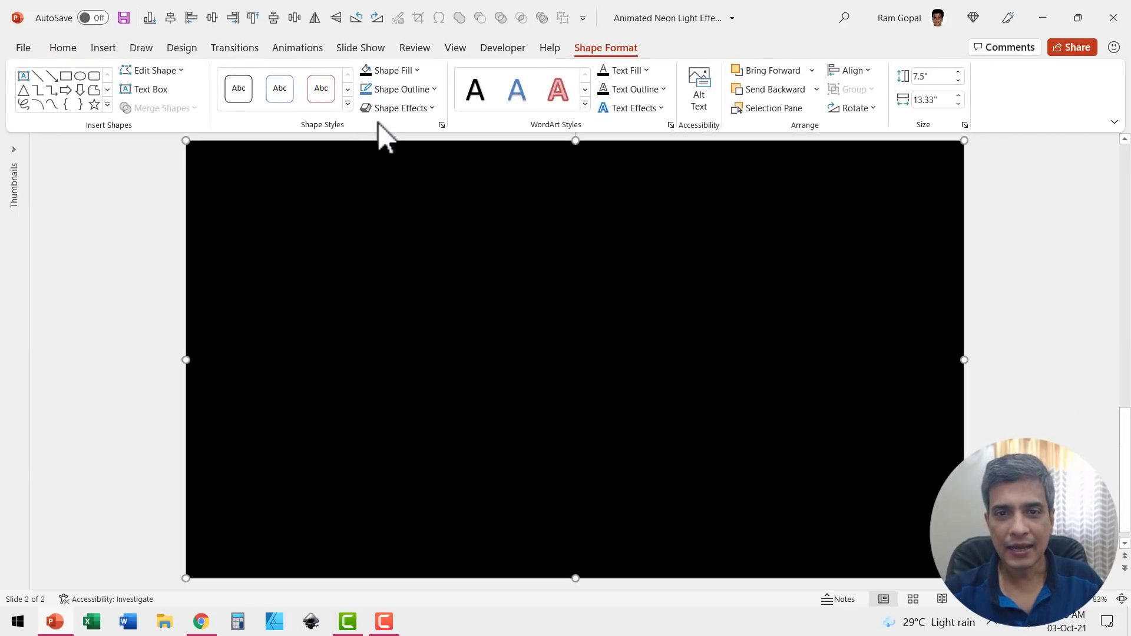
# Set the black overlay's fill transparency to 55% in Format Shape.
pyautogui.rightClick(748, 304)
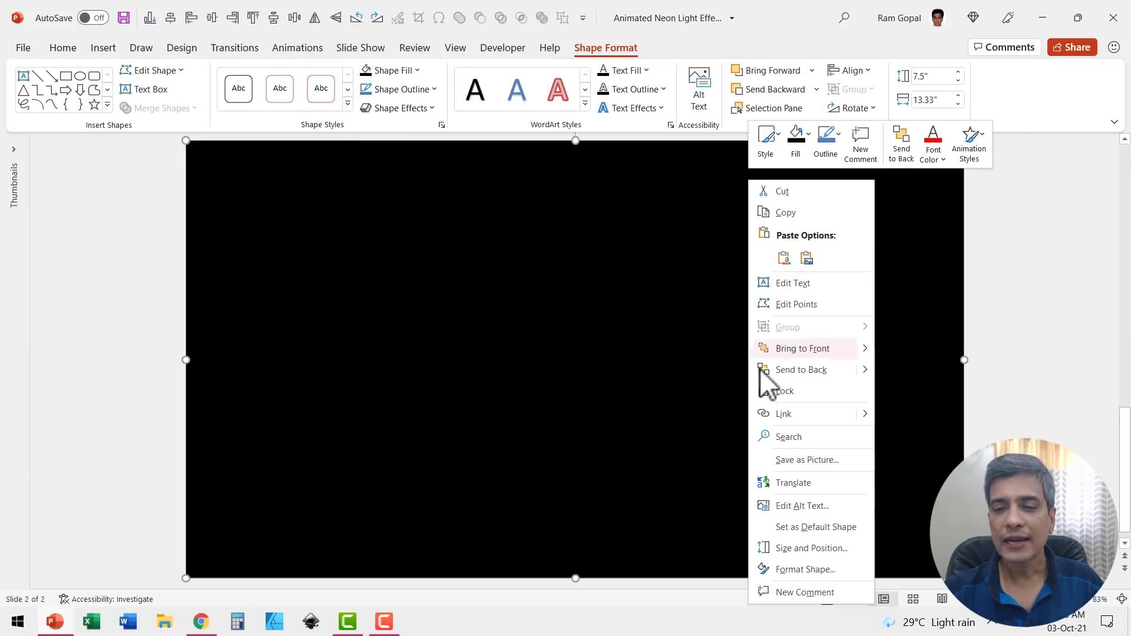
pyautogui.click(801, 568)
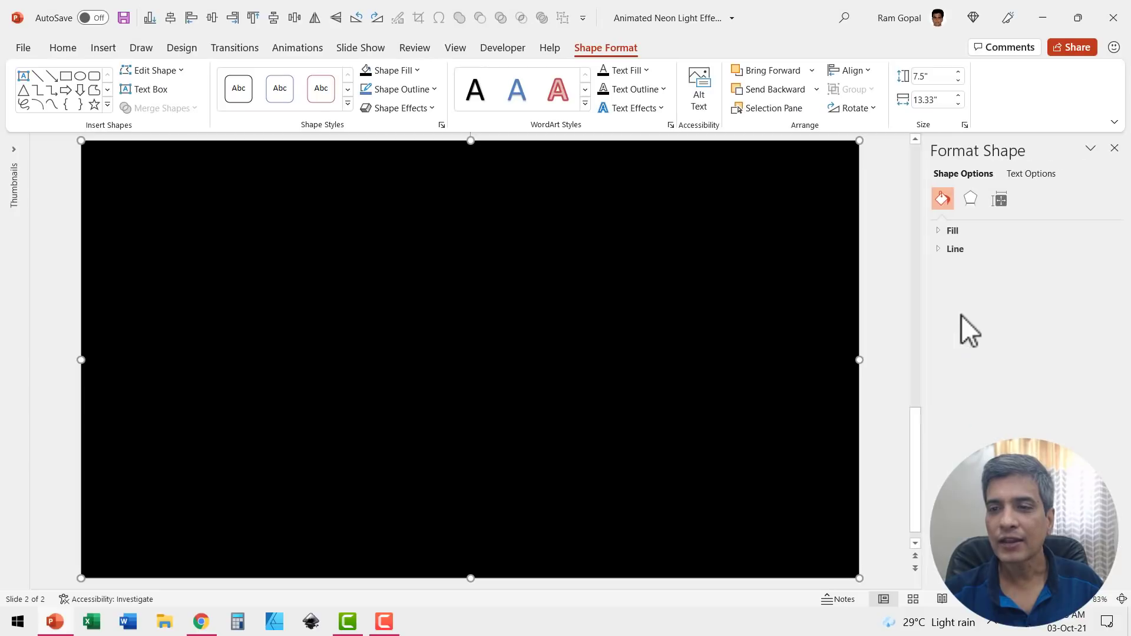
pyautogui.click(950, 232)
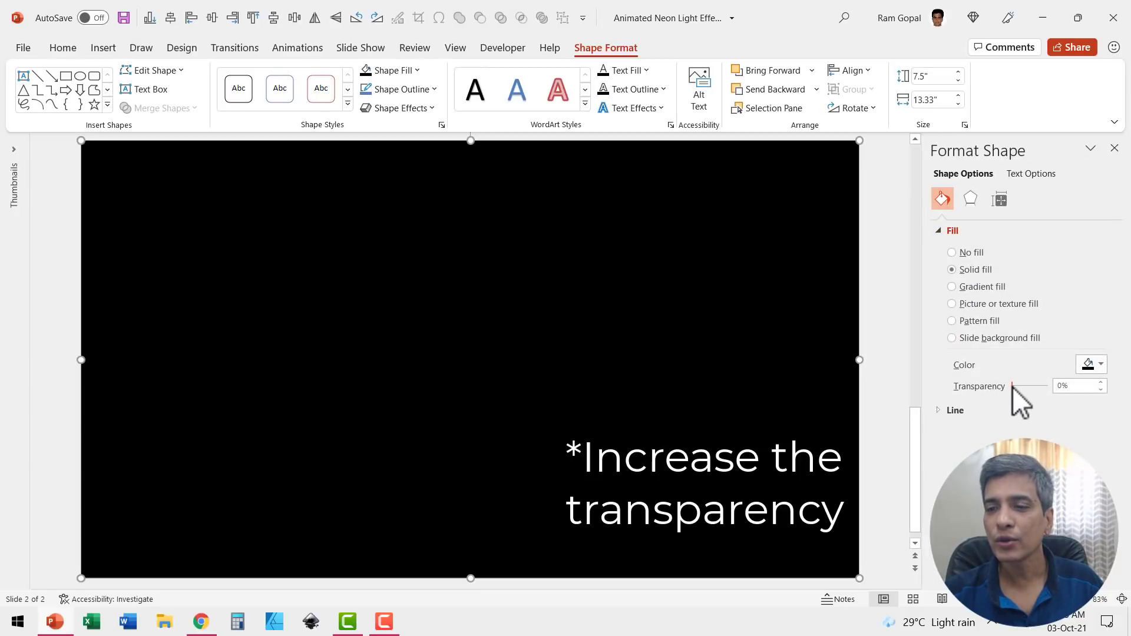
pyautogui.moveTo(1014, 387); pyautogui.dragTo(1034, 389)
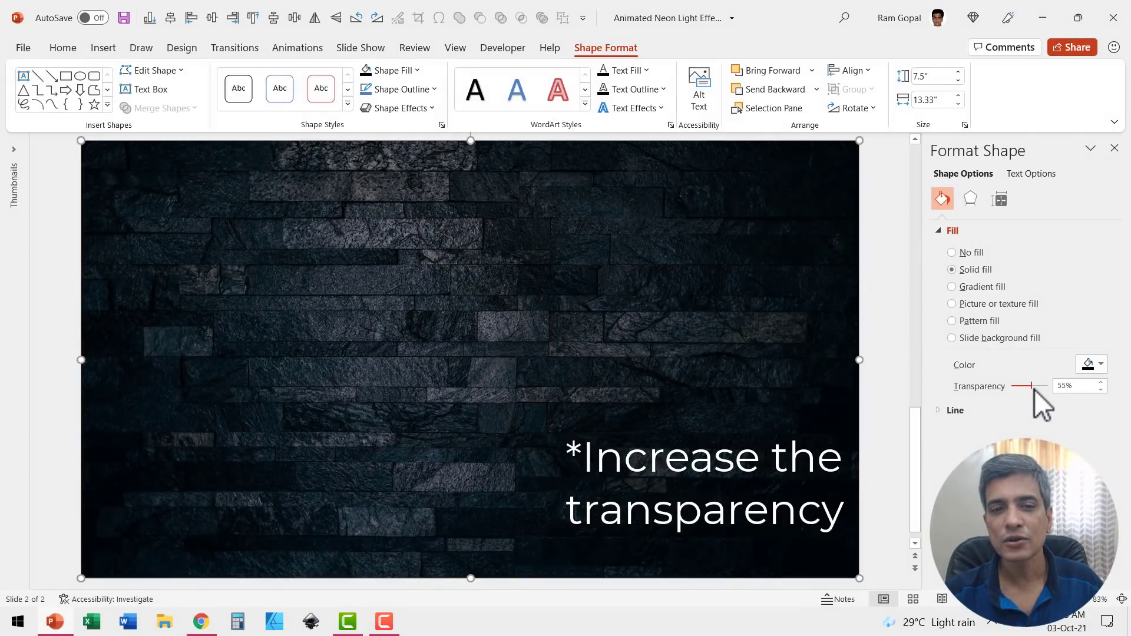
pyautogui.click(882, 380)
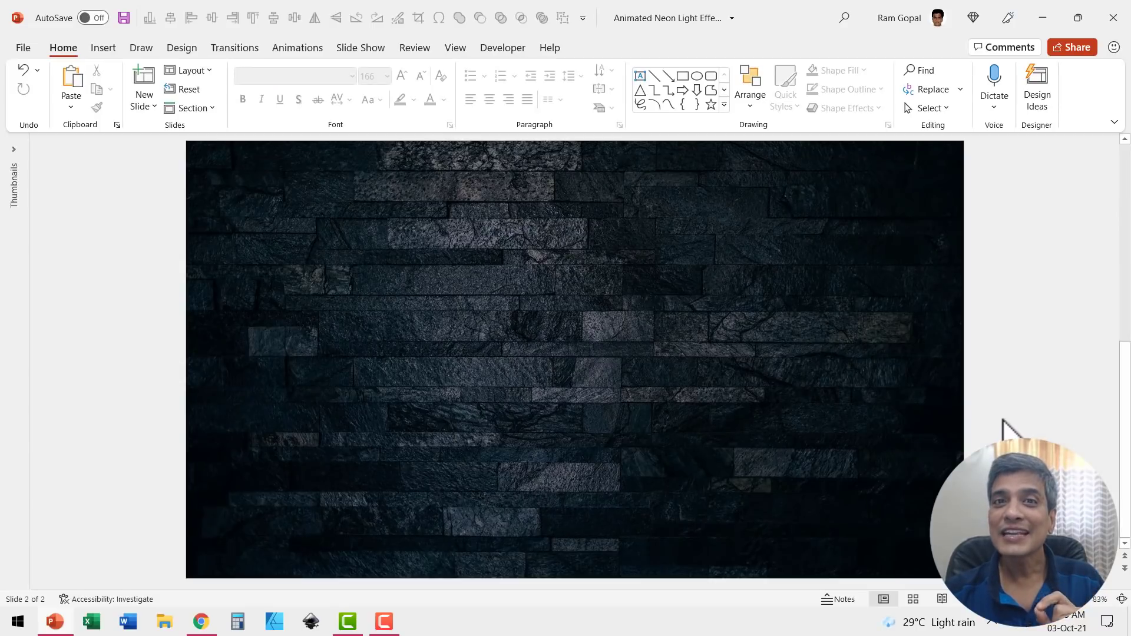
# Go to the finished 'Neon Lights' slide and select the N, e and o letters' separate text boxes.
pyautogui.scroll(1, 1009, 427)
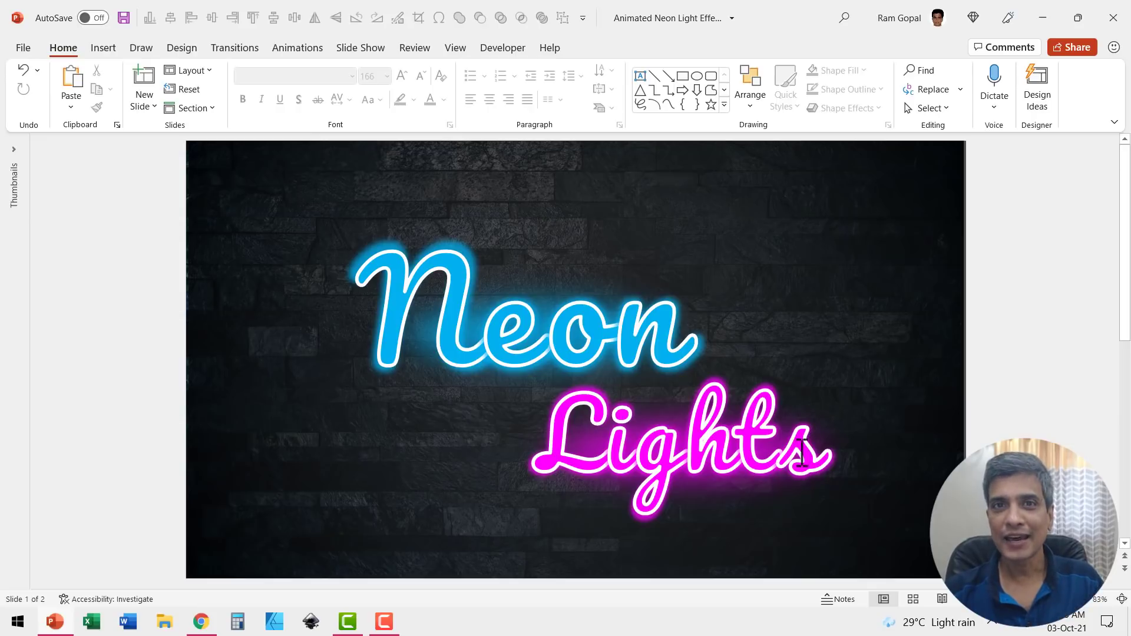
pyautogui.click(476, 268)
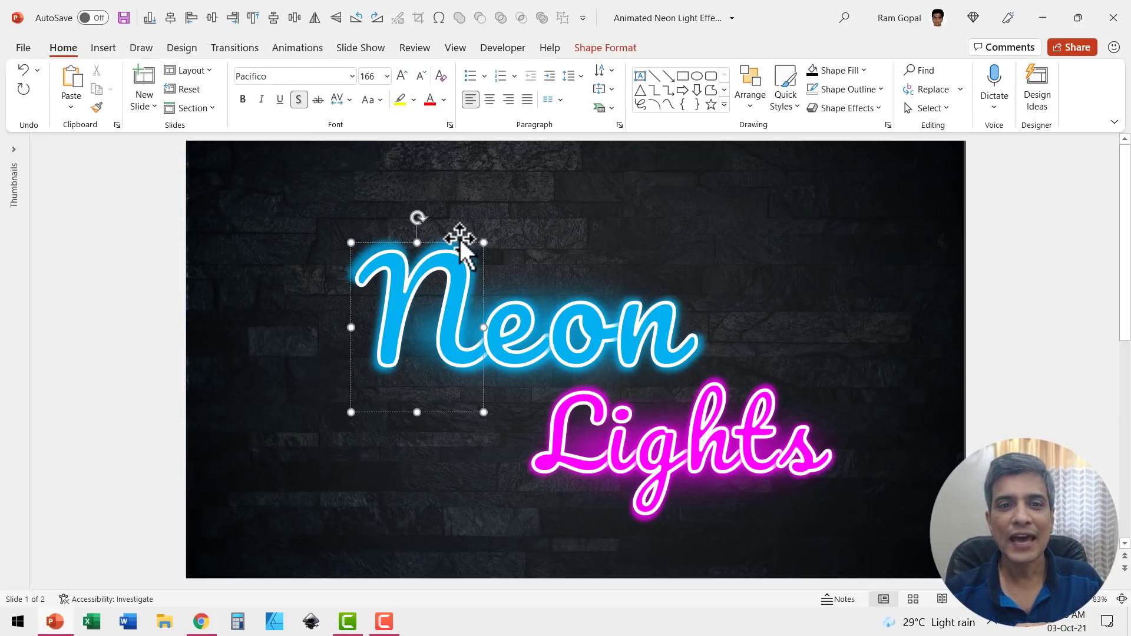
pyautogui.click(516, 304)
pyautogui.click(575, 300)
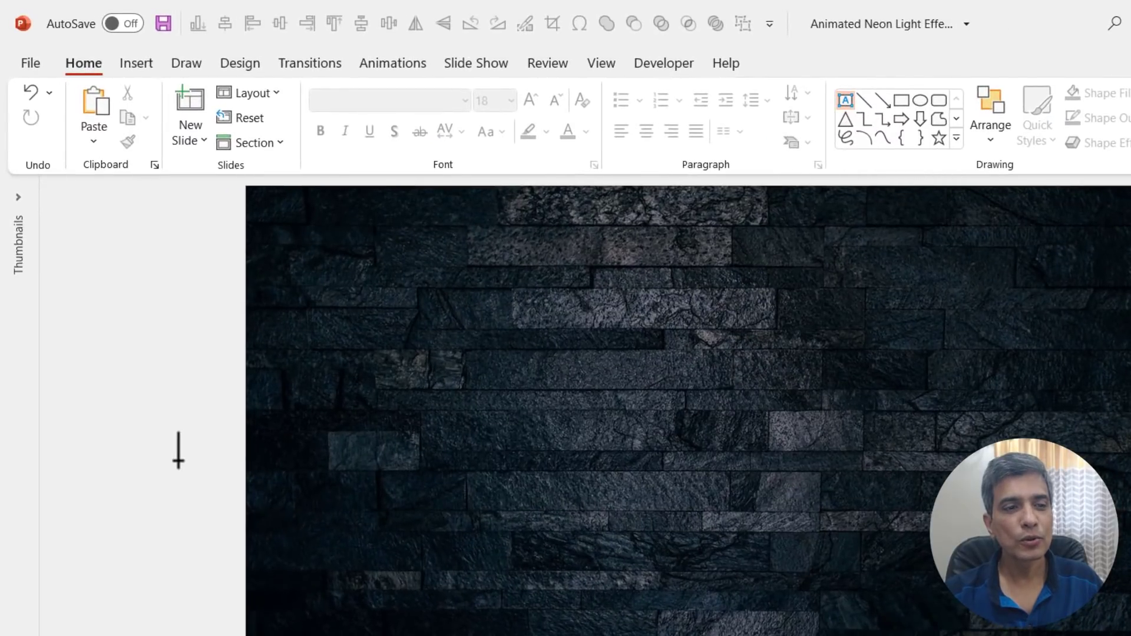
# Add a text box with the letter N in Pacifico at size 166, placed mid-slide.
pyautogui.click(178, 454)
pyautogui.write('N')
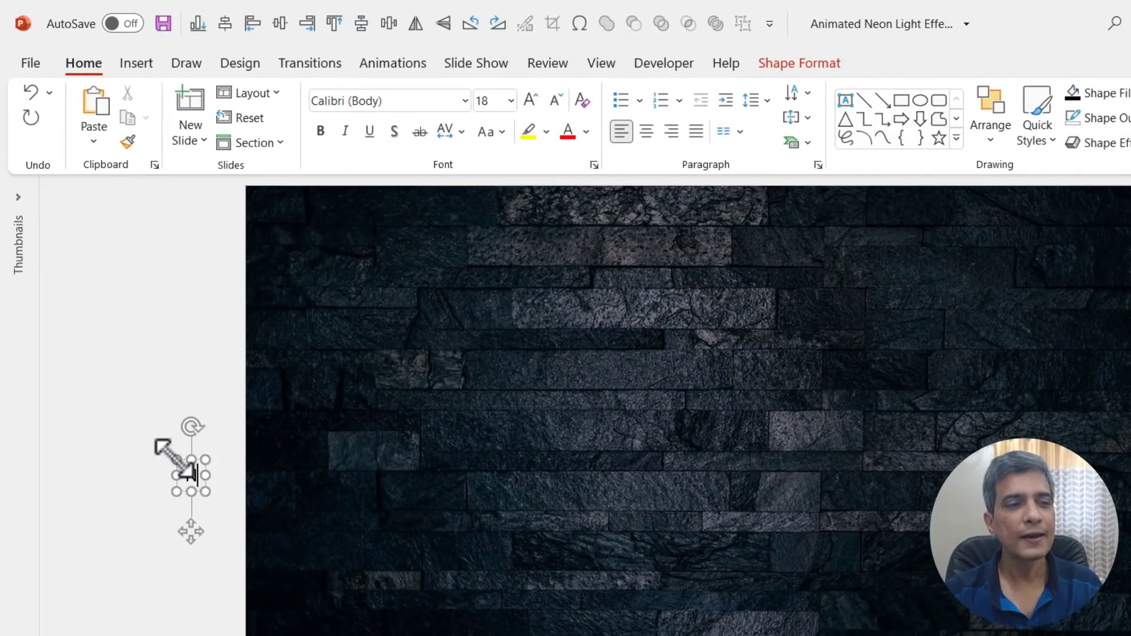
pyautogui.click(465, 101)
pyautogui.click(374, 303)
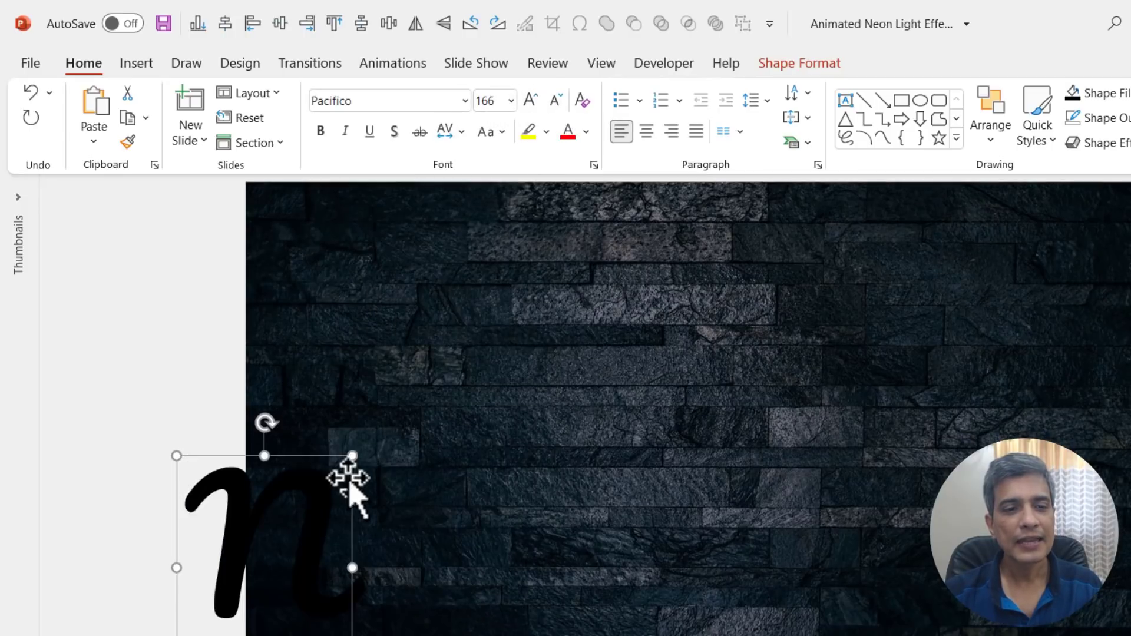
pyautogui.moveTo(348, 479); pyautogui.dragTo(643, 361)
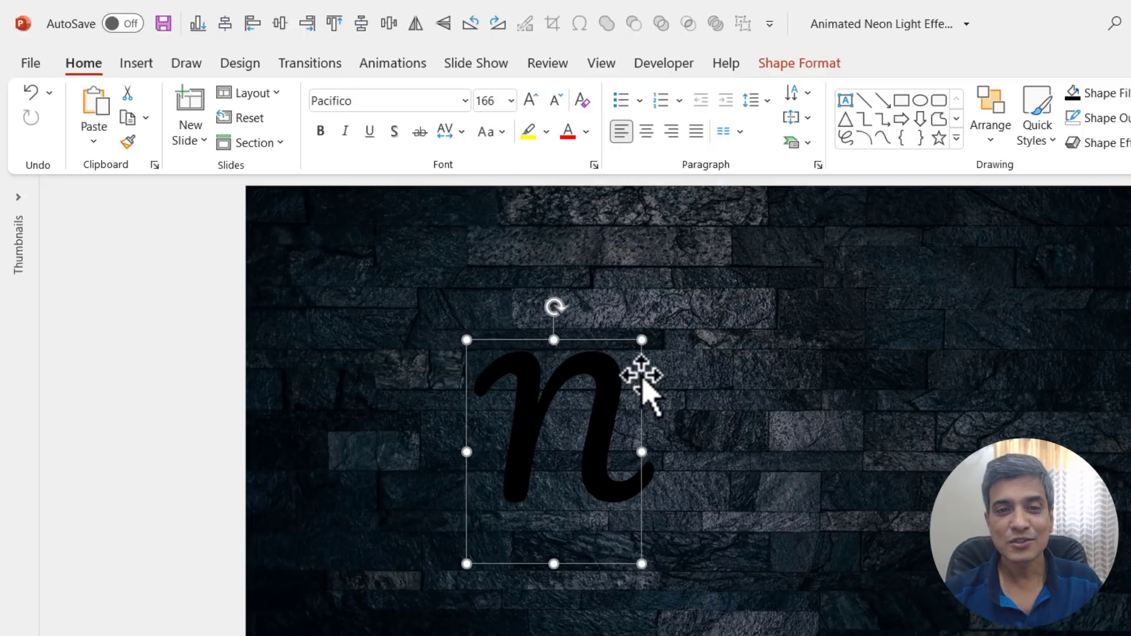
# Give the letter N a light blue text fill and a 4½ pt white text outline.
pyautogui.click(799, 64)
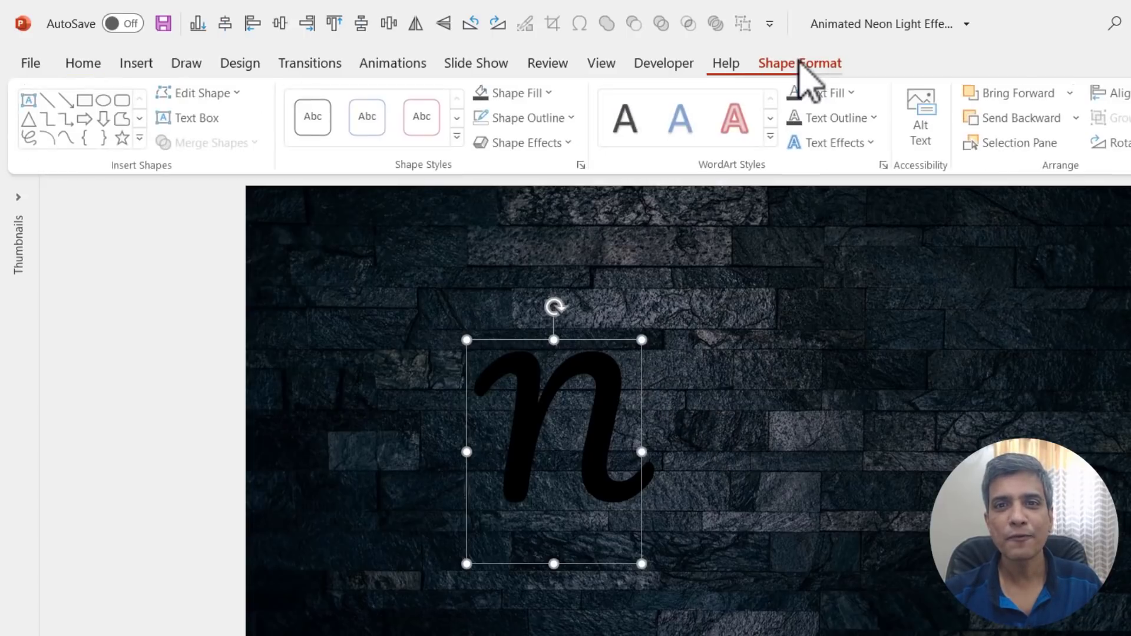
pyautogui.click(845, 93)
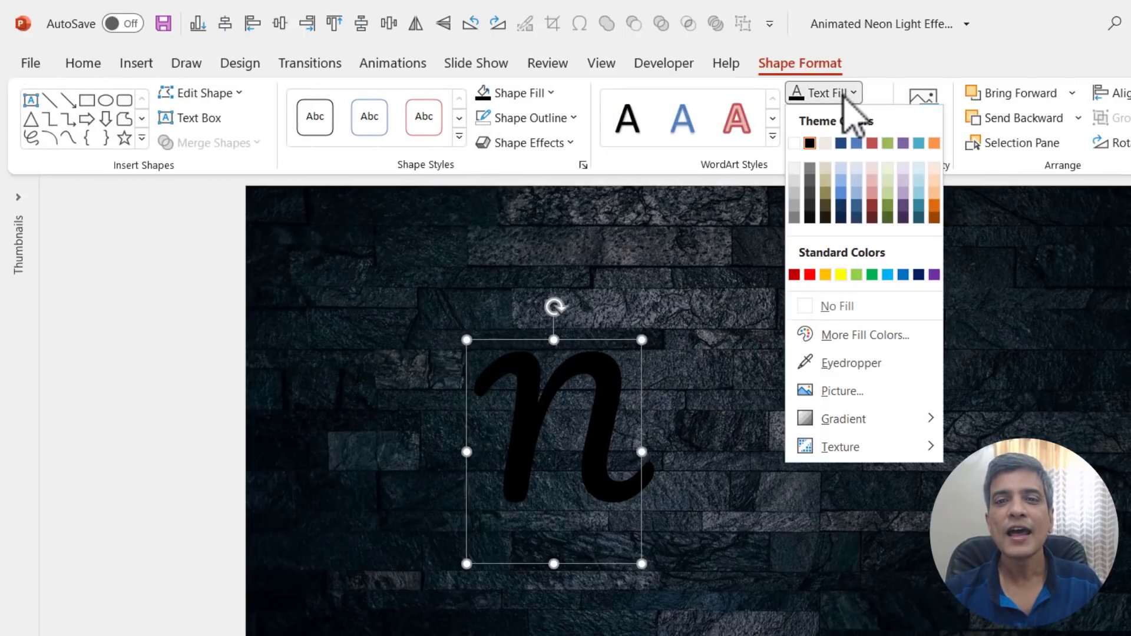
pyautogui.click(887, 274)
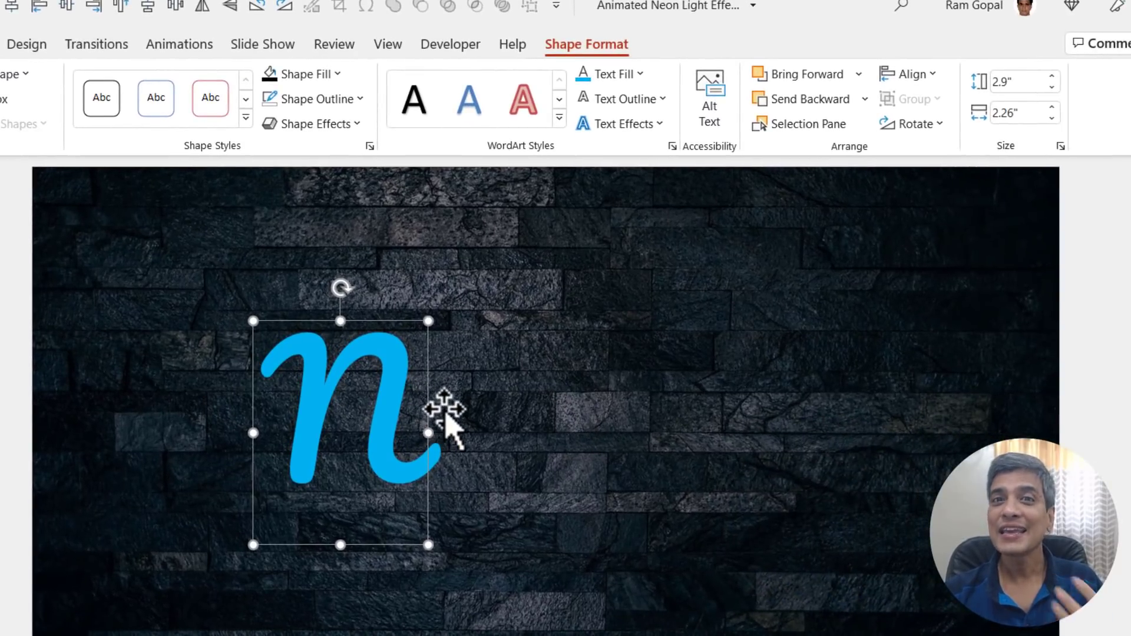
pyautogui.click(646, 103)
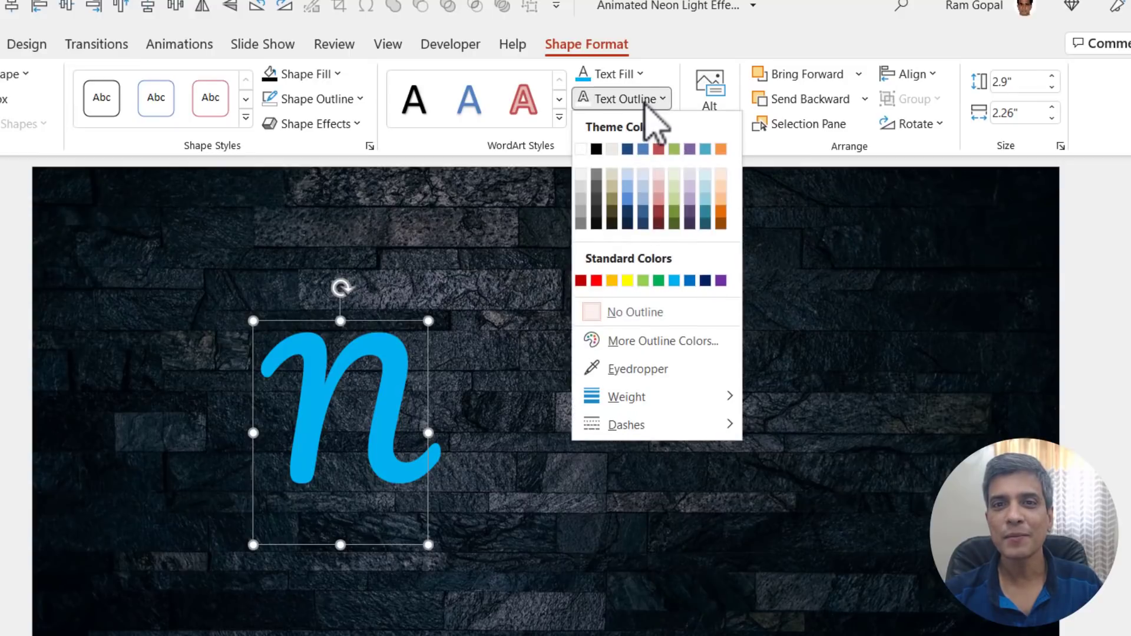
pyautogui.click(581, 151)
pyautogui.click(641, 101)
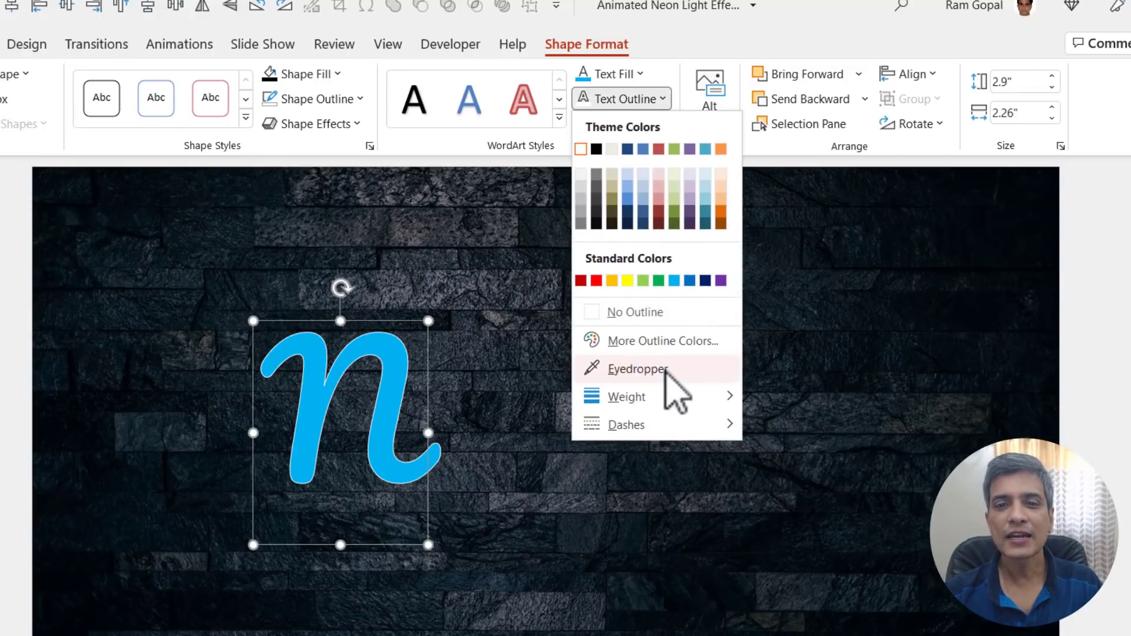
pyautogui.moveTo(648, 398)
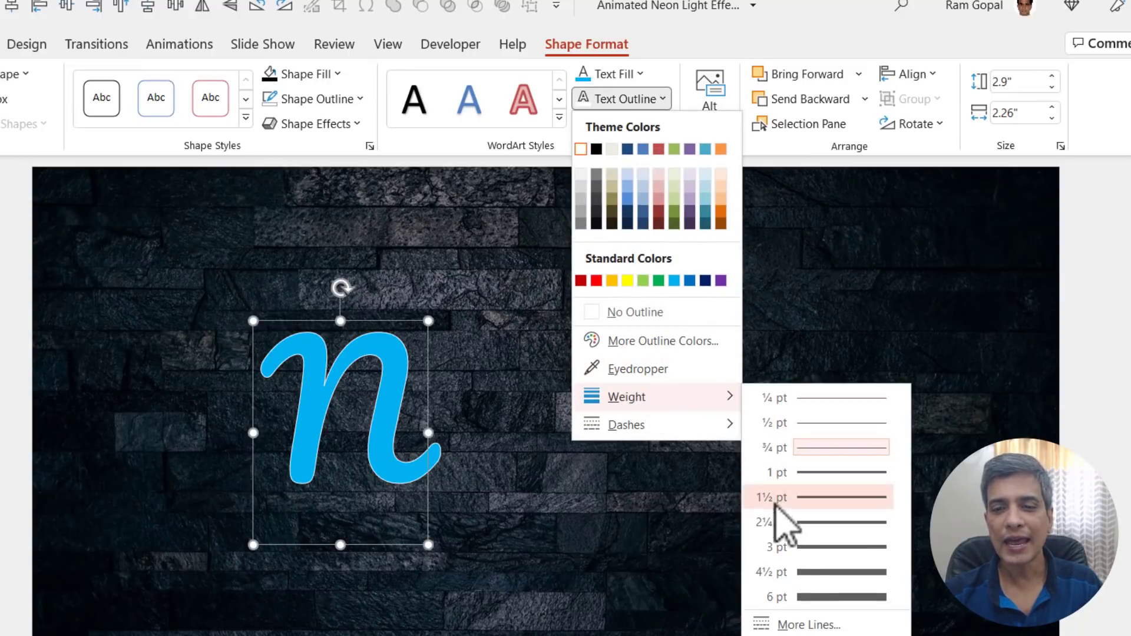
pyautogui.click(816, 572)
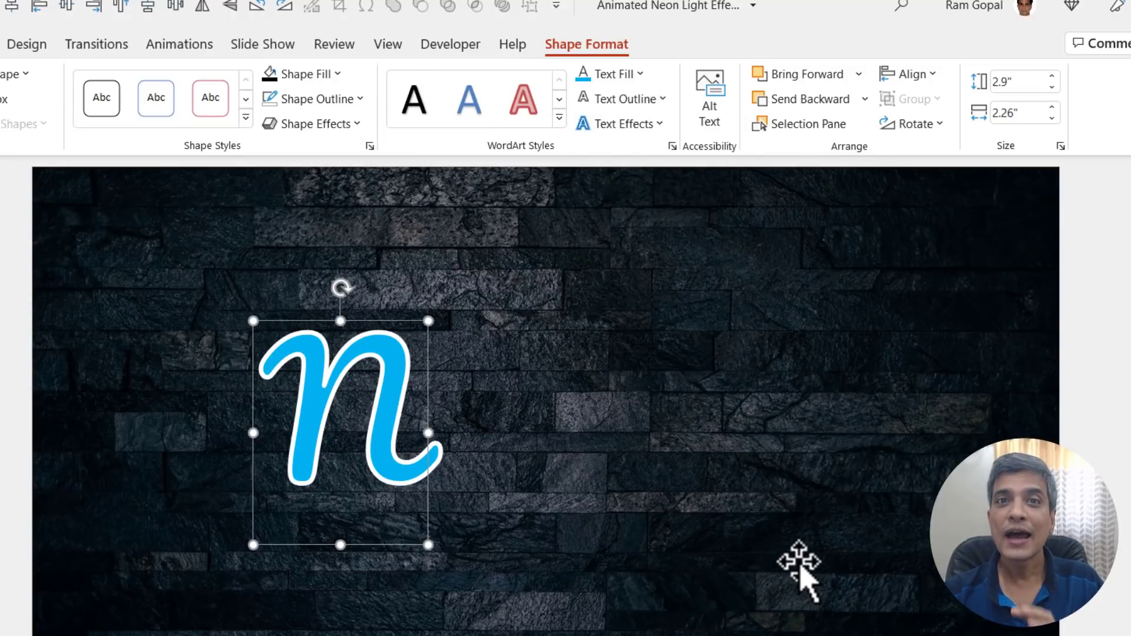
# Apply an Outer shadow with Offset: Center to the letter N.
pyautogui.click(645, 124)
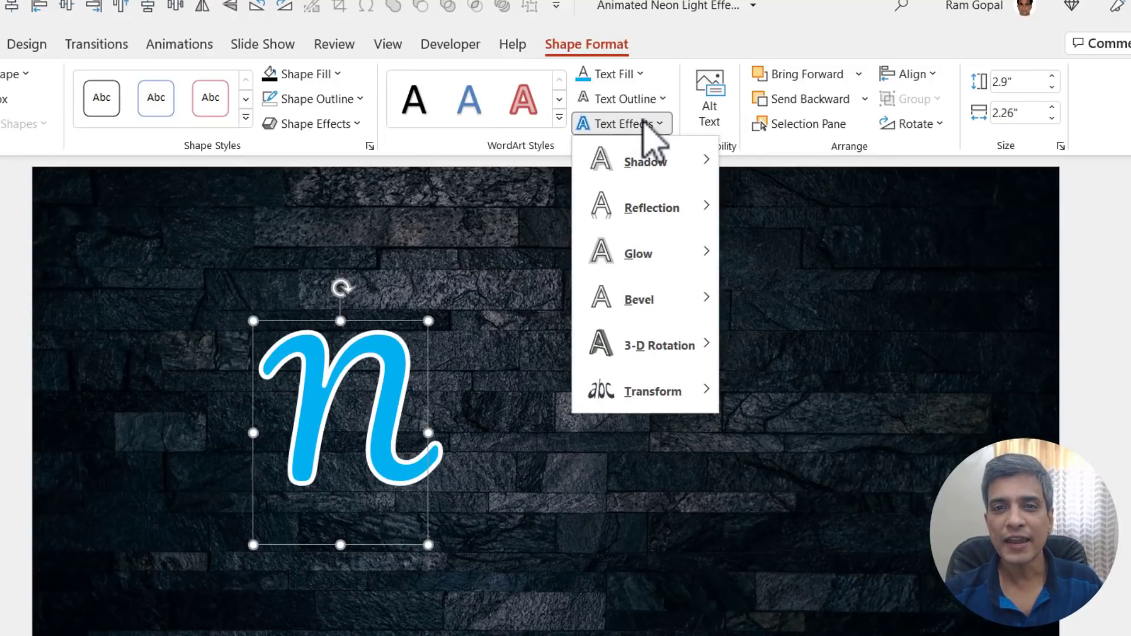
pyautogui.moveTo(647, 161)
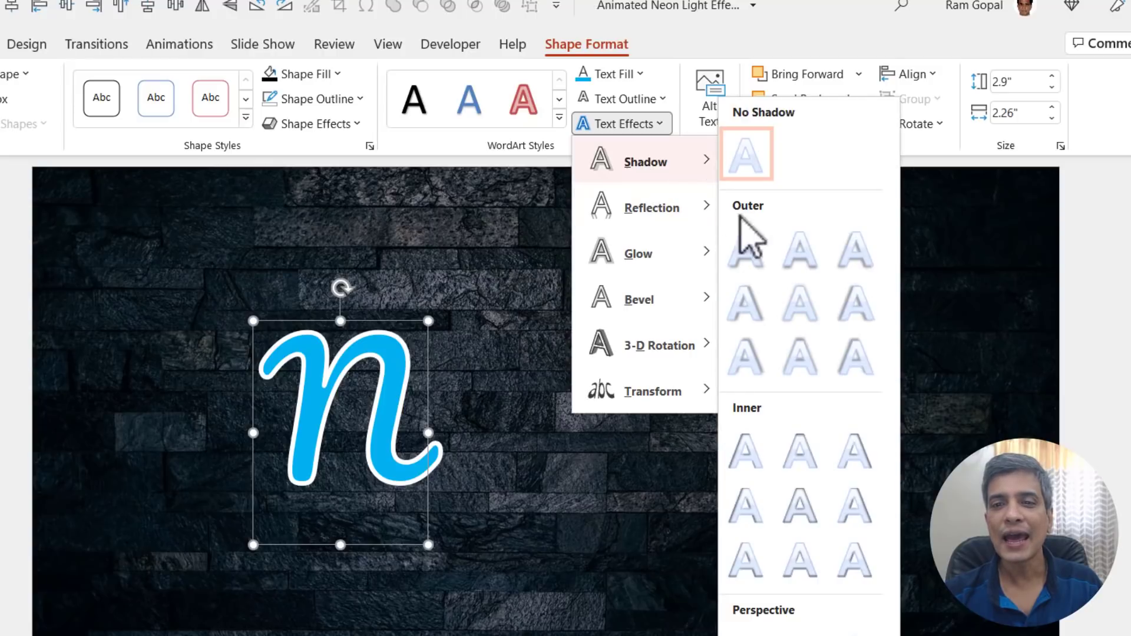
pyautogui.click(807, 310)
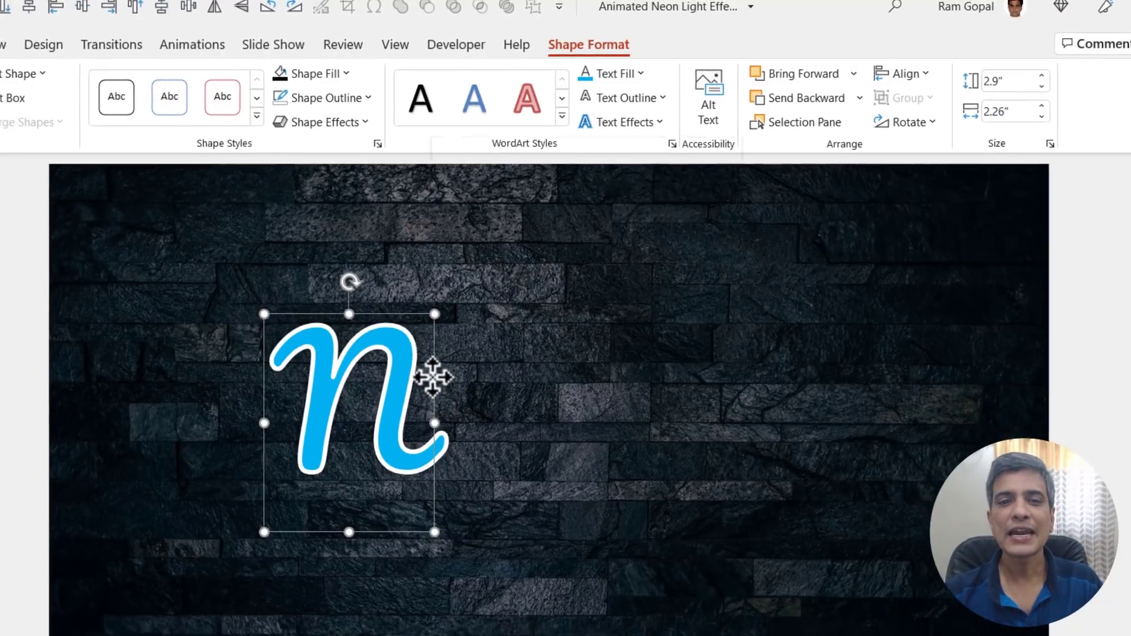
# Make the letter's shadow light blue at 112% size in Format Shape text effects.
pyautogui.rightClick(425, 387)
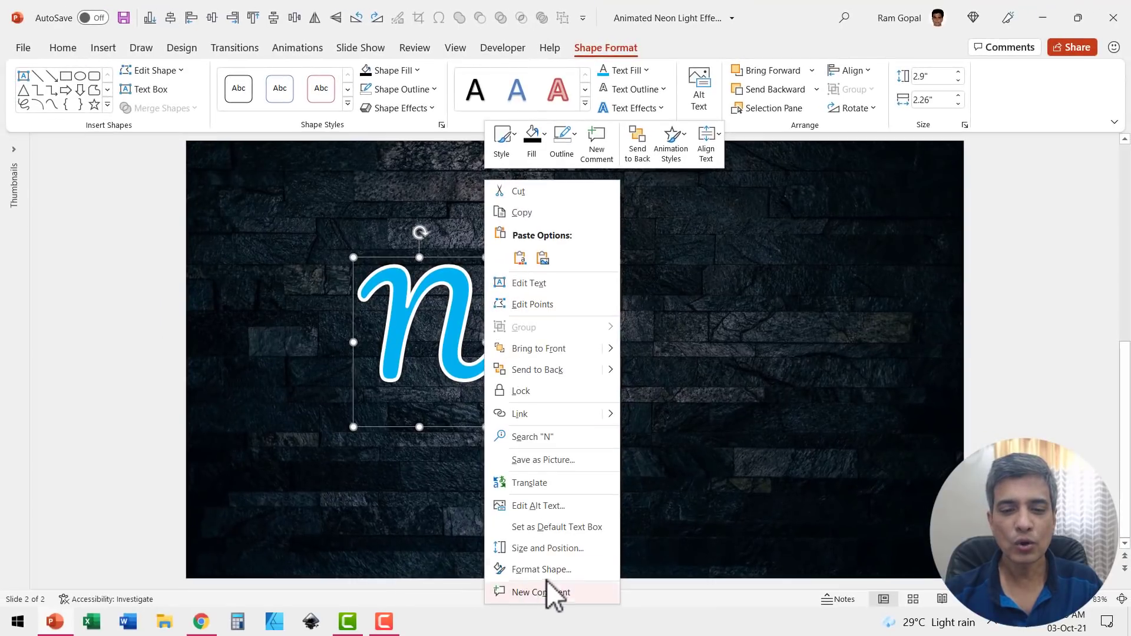
pyautogui.click(549, 570)
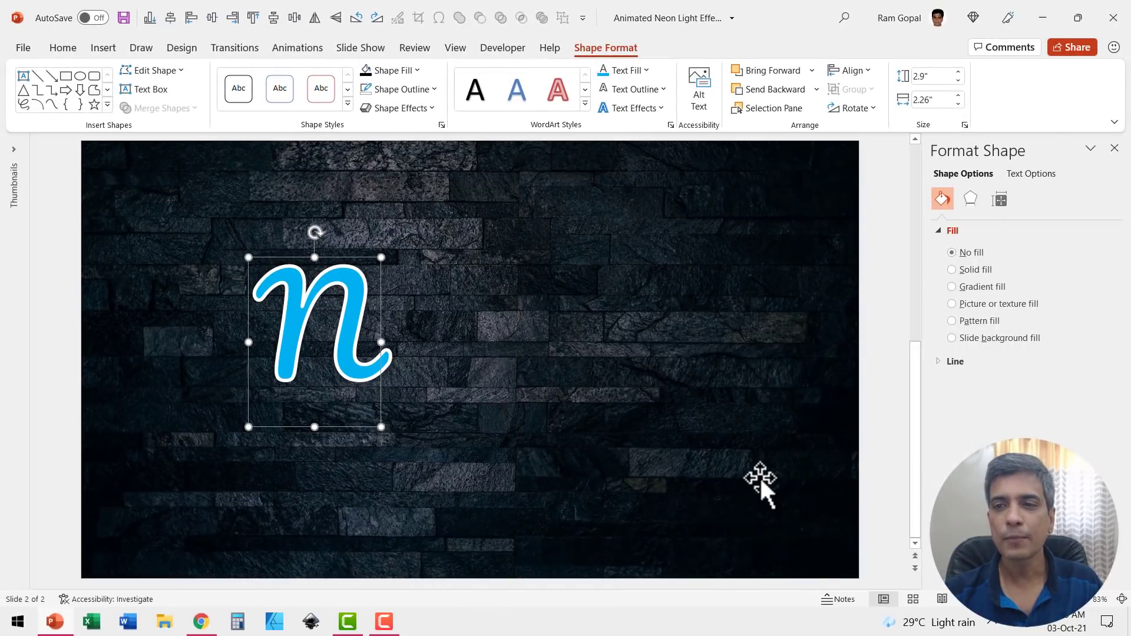
pyautogui.click(1030, 173)
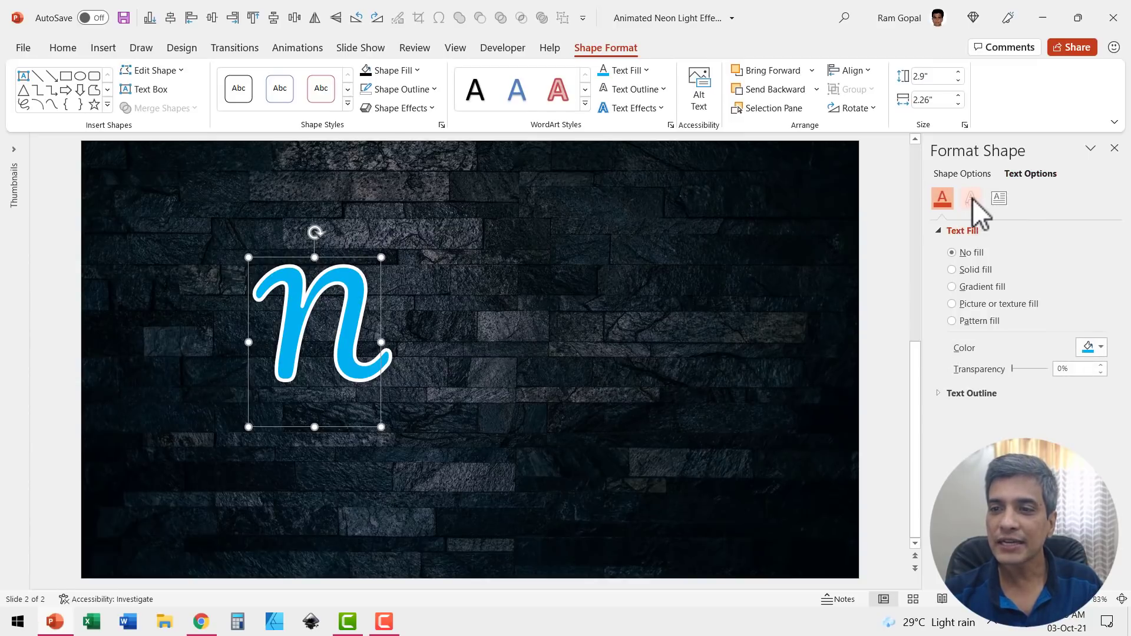
pyautogui.click(970, 198)
pyautogui.click(962, 231)
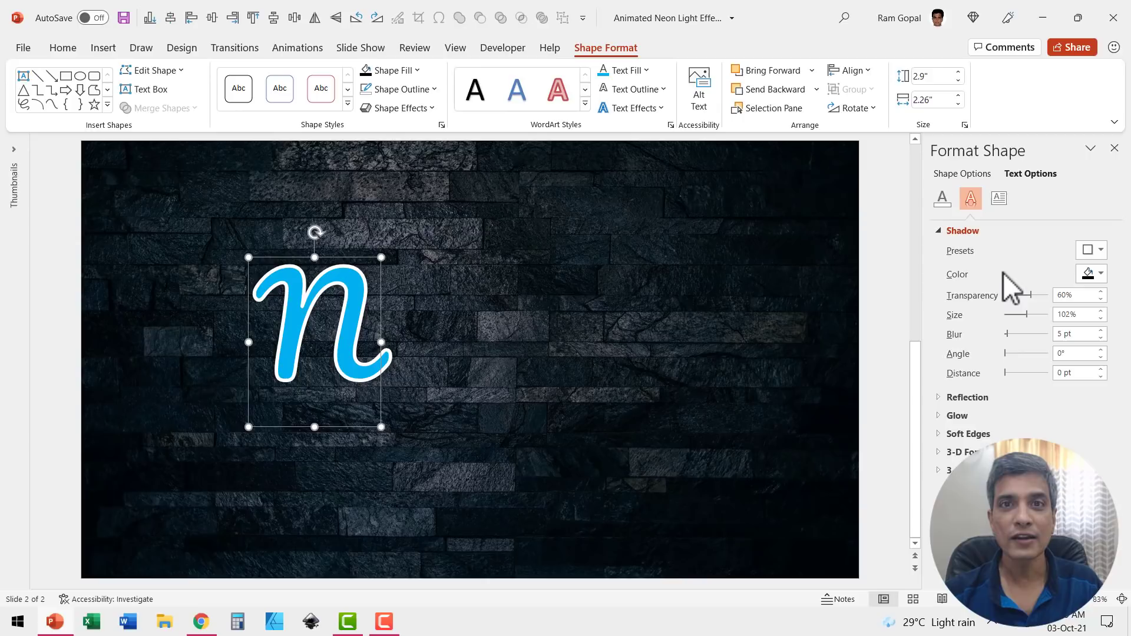
pyautogui.click(1095, 282)
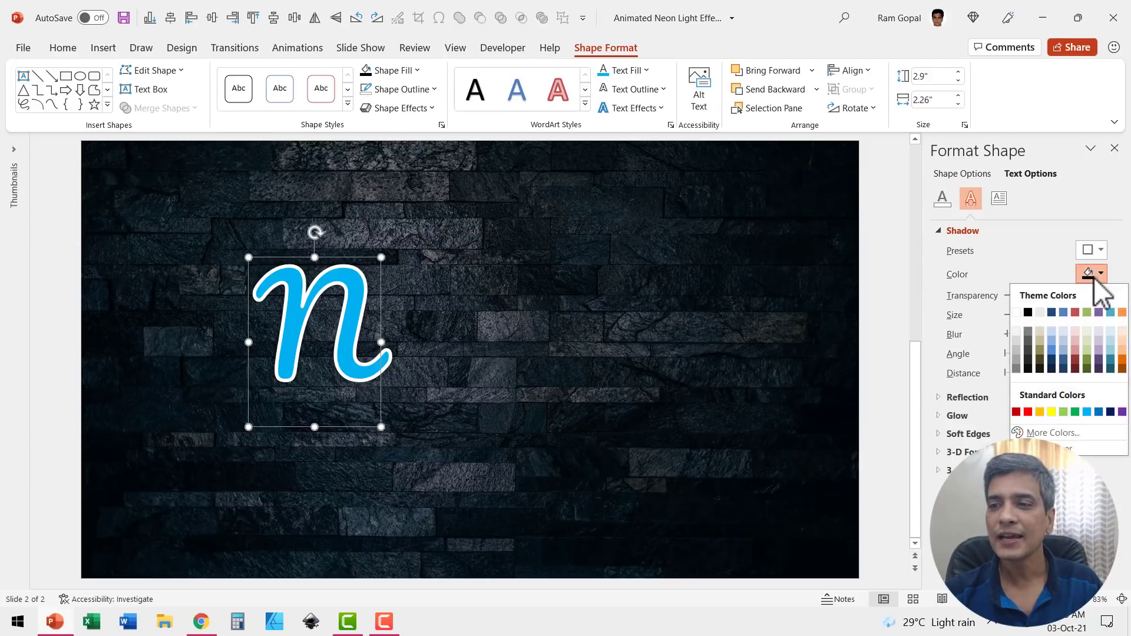
pyautogui.click(1087, 412)
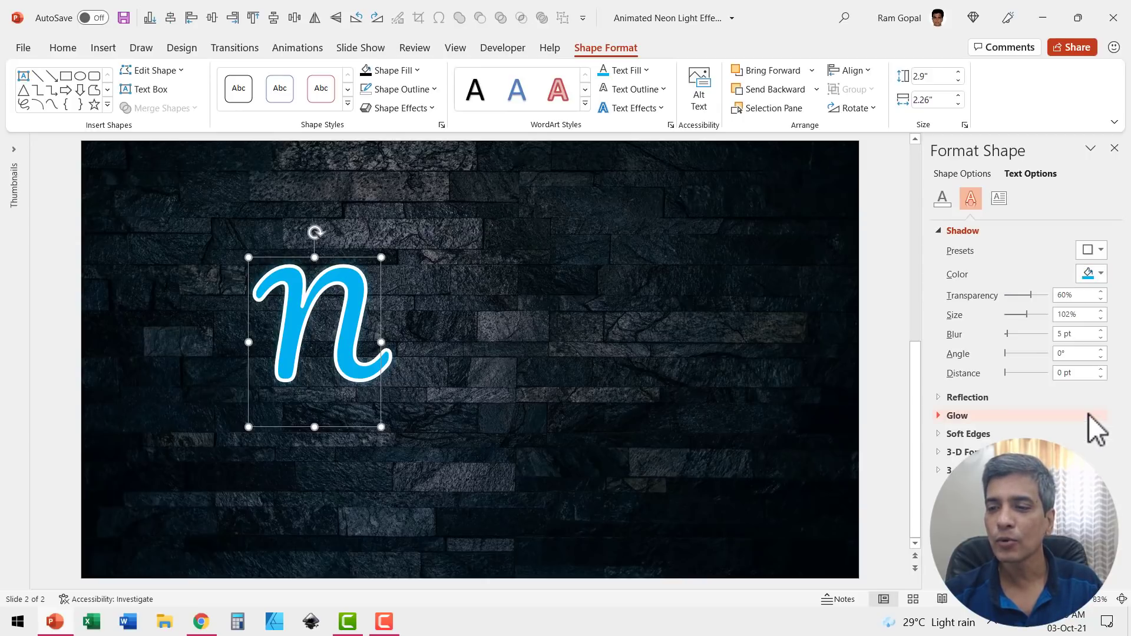
pyautogui.click(1101, 311)
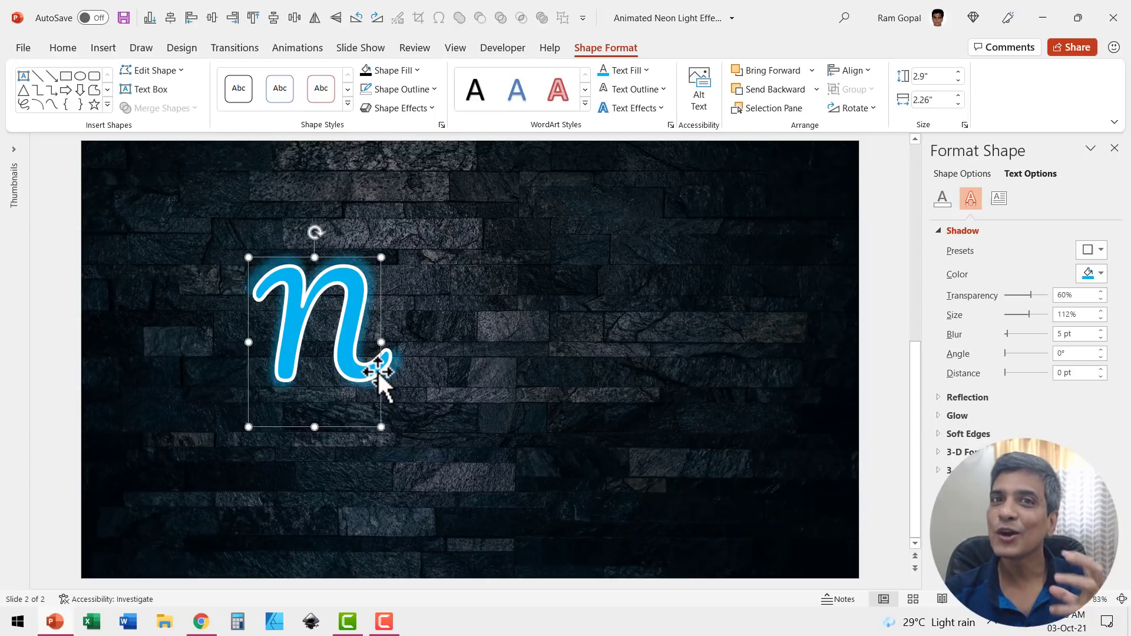
pyautogui.click(468, 406)
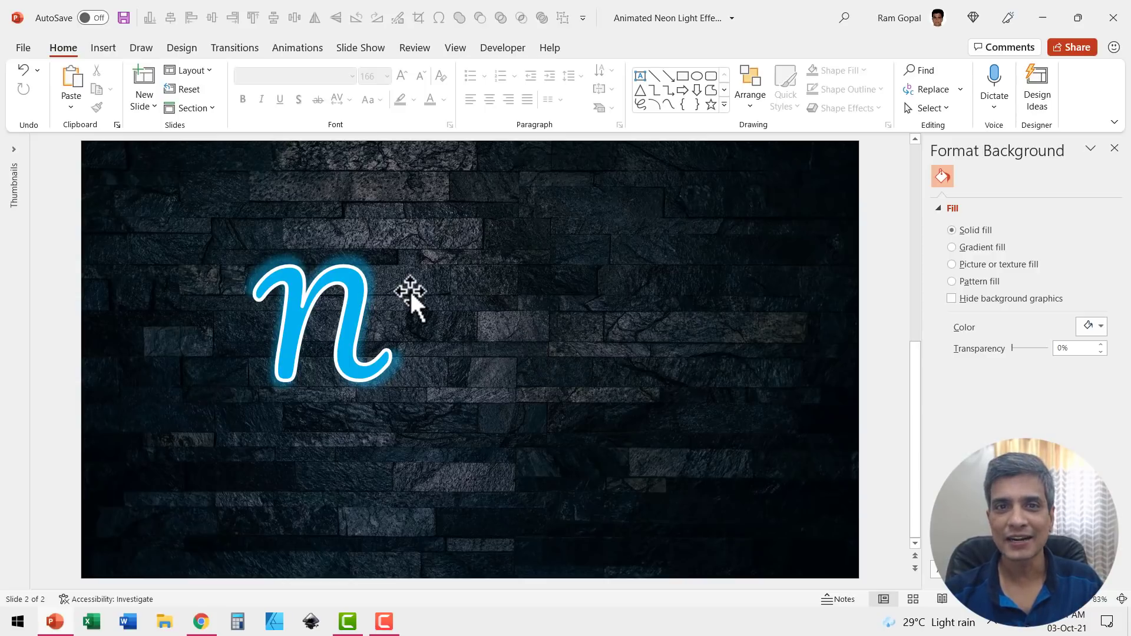
# Duplicate the glowing n and turn the copy into an e positioned beside it.
pyautogui.click(377, 277)
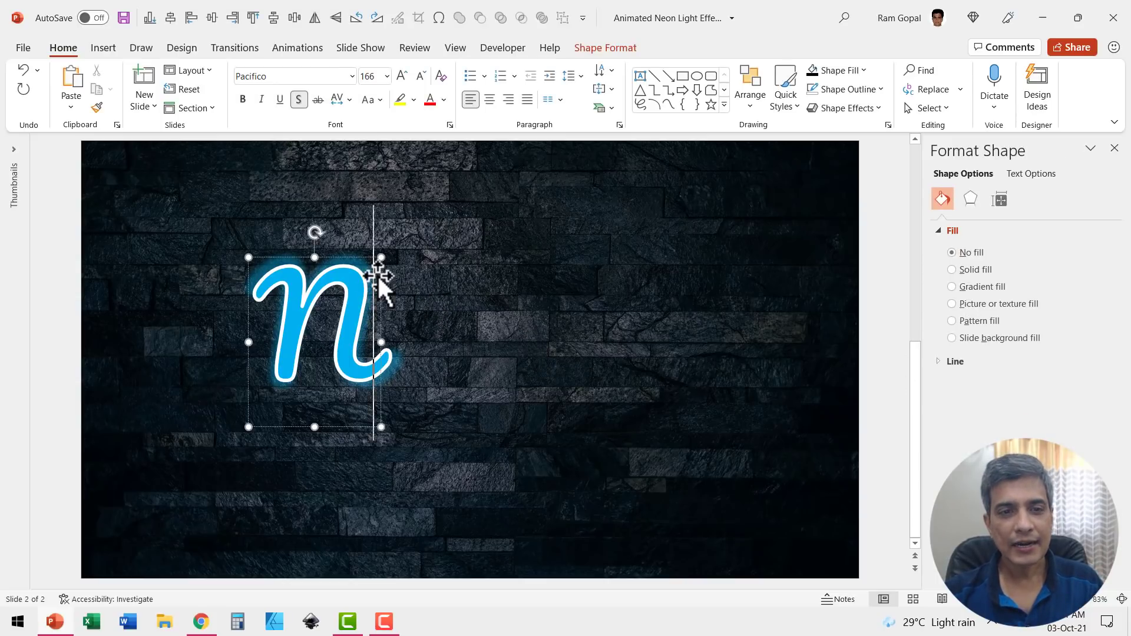
pyautogui.hotkey('ctrl', 'd')
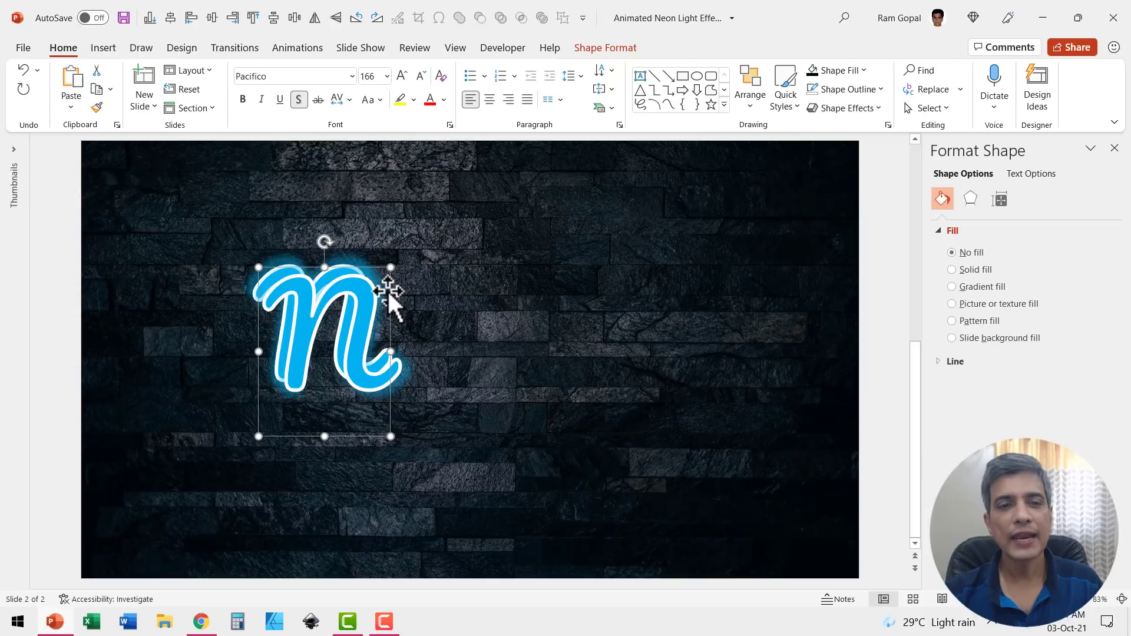
pyautogui.moveTo(311, 303); pyautogui.dragTo(417, 366)
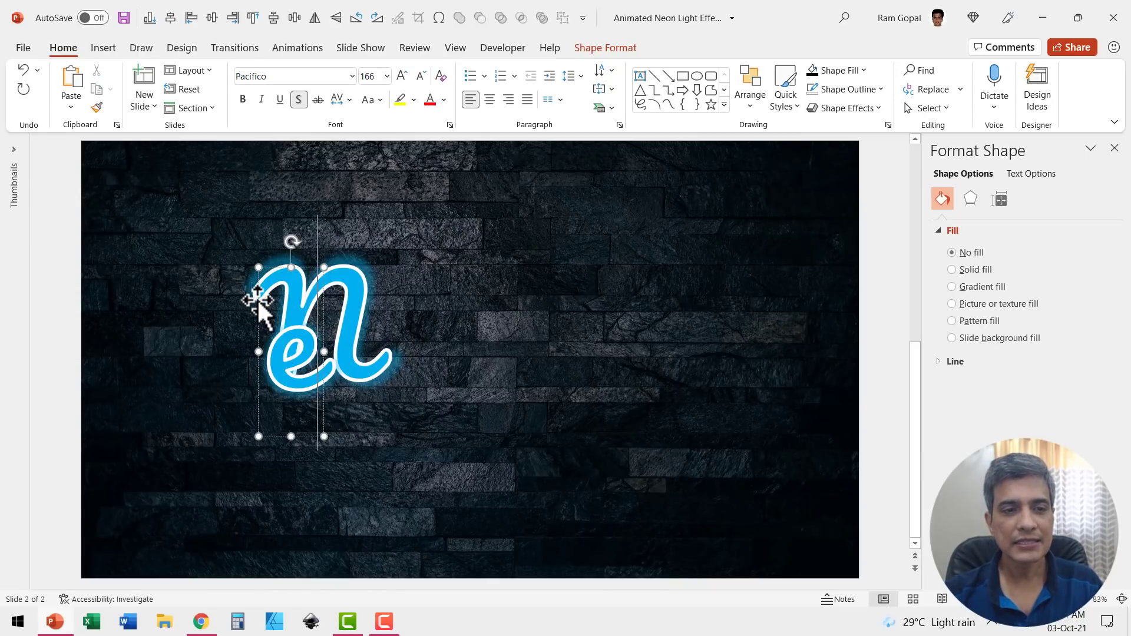
pyautogui.hotkey('ctrl', 'z')
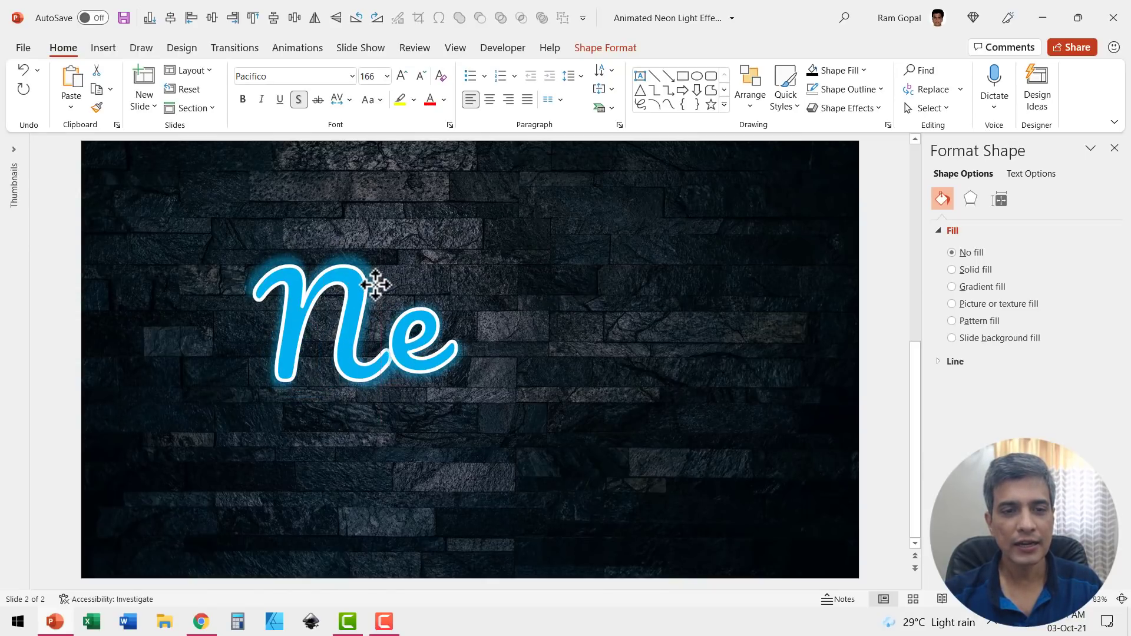
pyautogui.moveTo(375, 285); pyautogui.dragTo(365, 285)
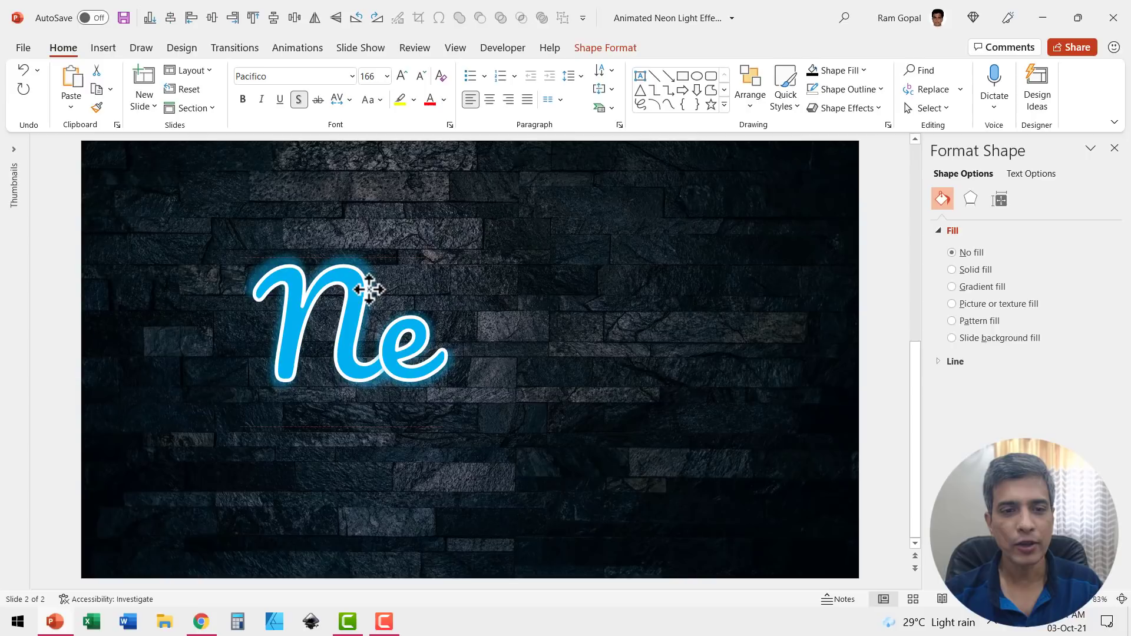
pyautogui.click(811, 434)
pyautogui.click(435, 362)
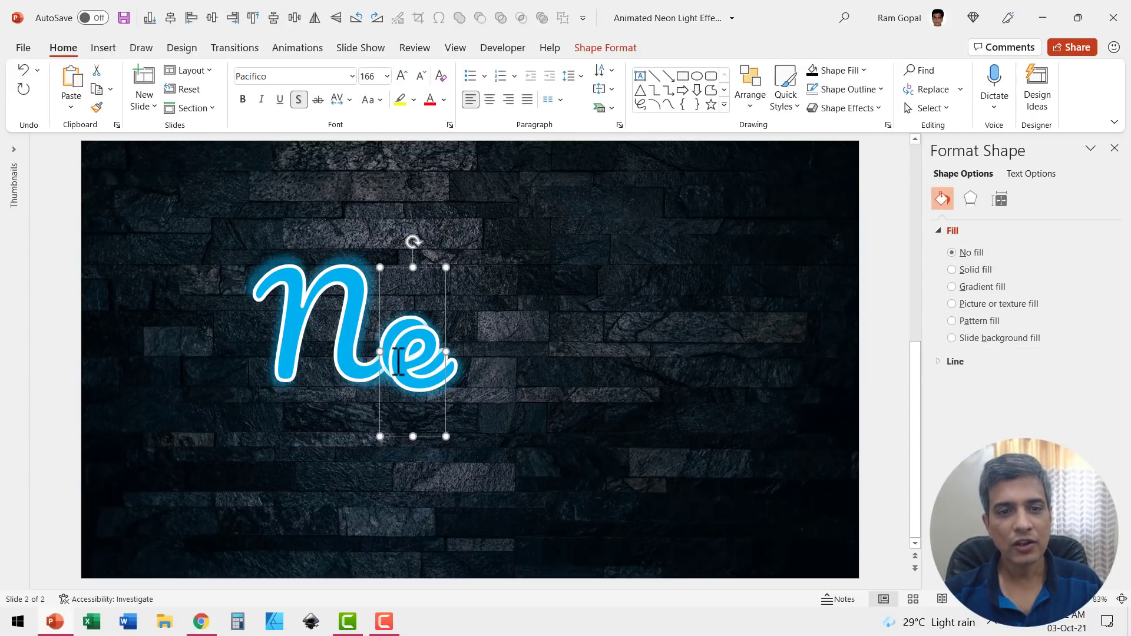
# Copy the letter box for the remaining o and n to spell out 'Neon'.
pyautogui.moveTo(448, 360); pyautogui.dragTo(566, 302)
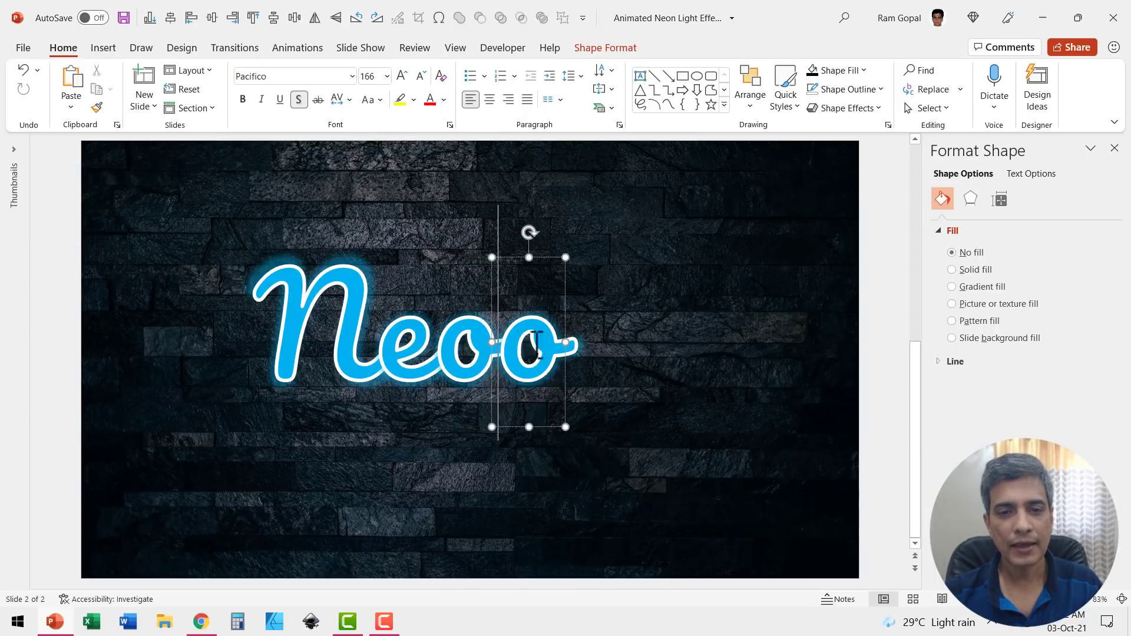
pyautogui.write('n')
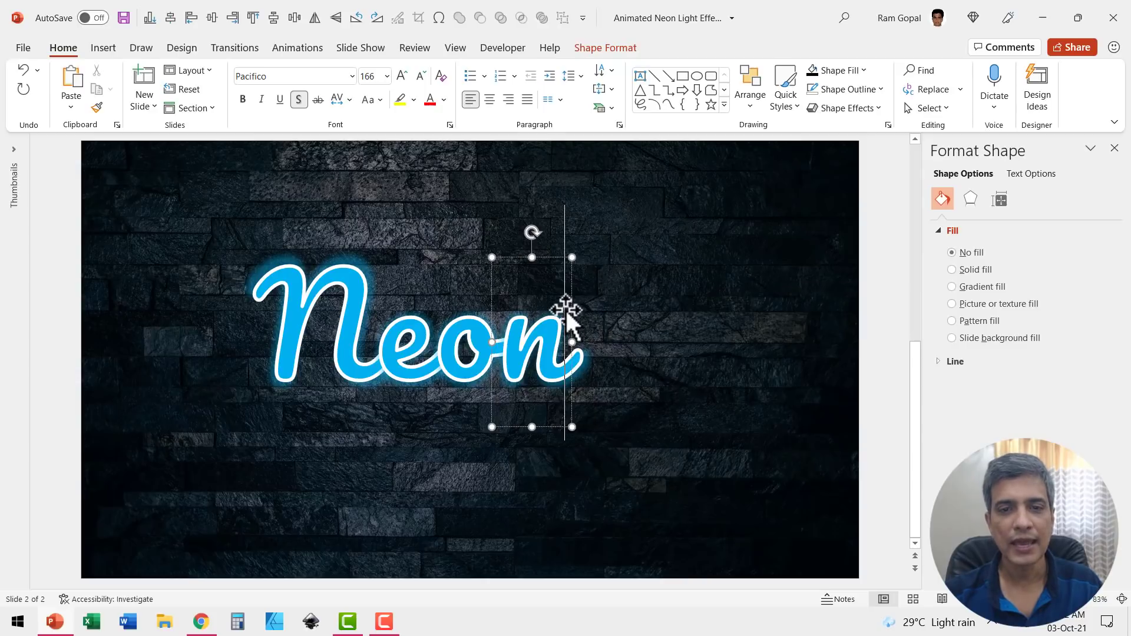
pyautogui.click(867, 423)
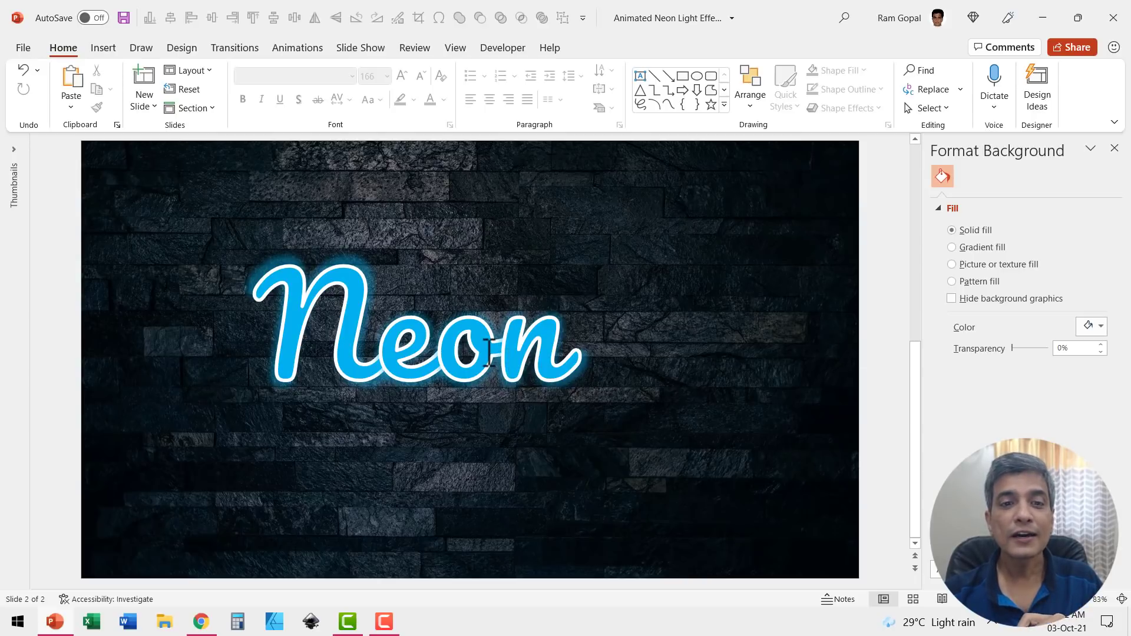
pyautogui.scroll(1, 489, 352)
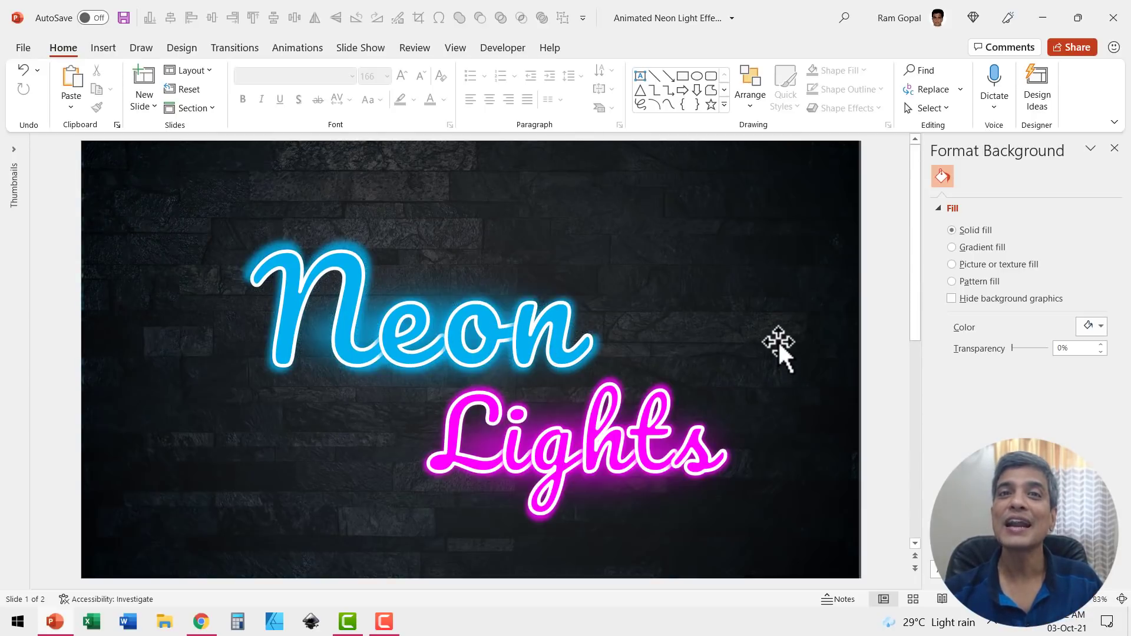
pyautogui.scroll(-1, 776, 345)
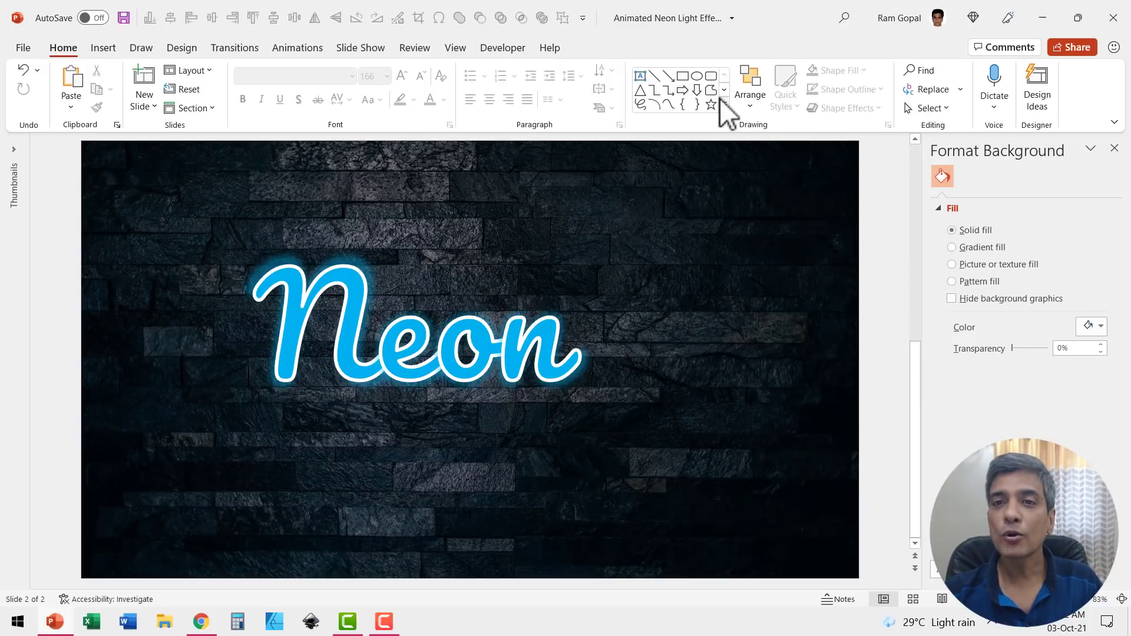
# Draw a blue oval above 'Neon' with no outline and 21 pt soft edges.
pyautogui.click(698, 77)
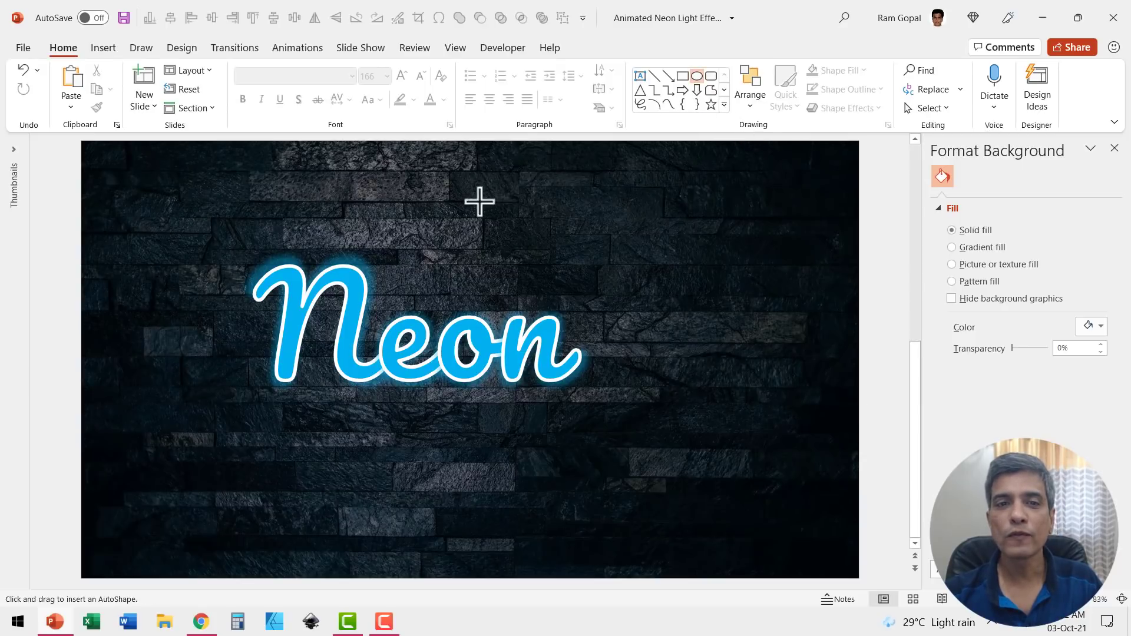
pyautogui.moveTo(429, 199); pyautogui.dragTo(719, 279)
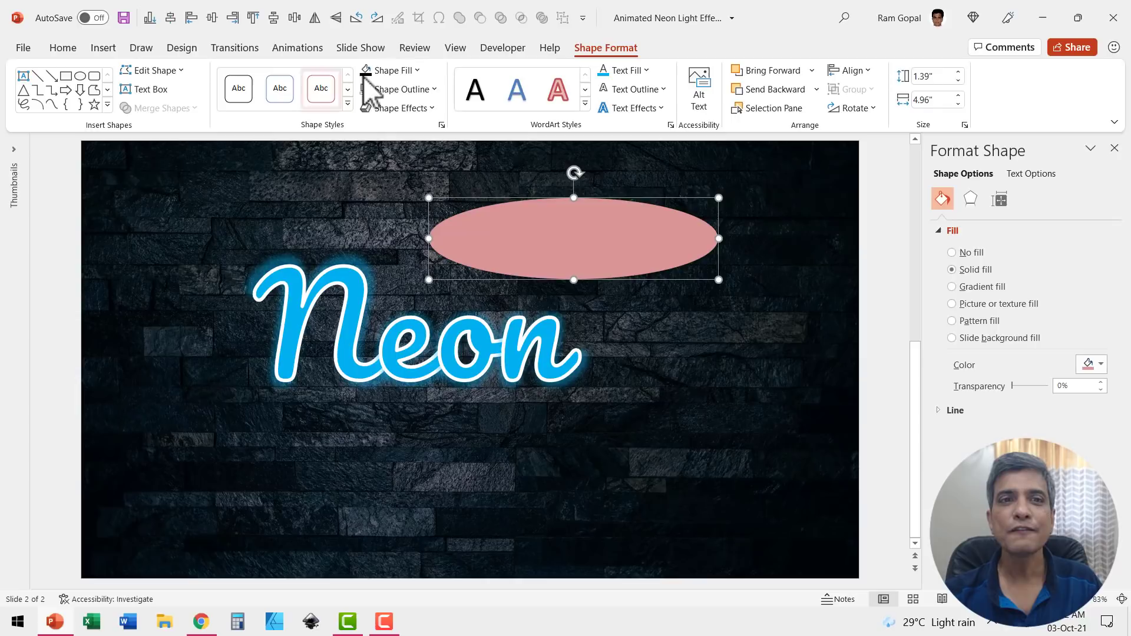
pyautogui.click(390, 71)
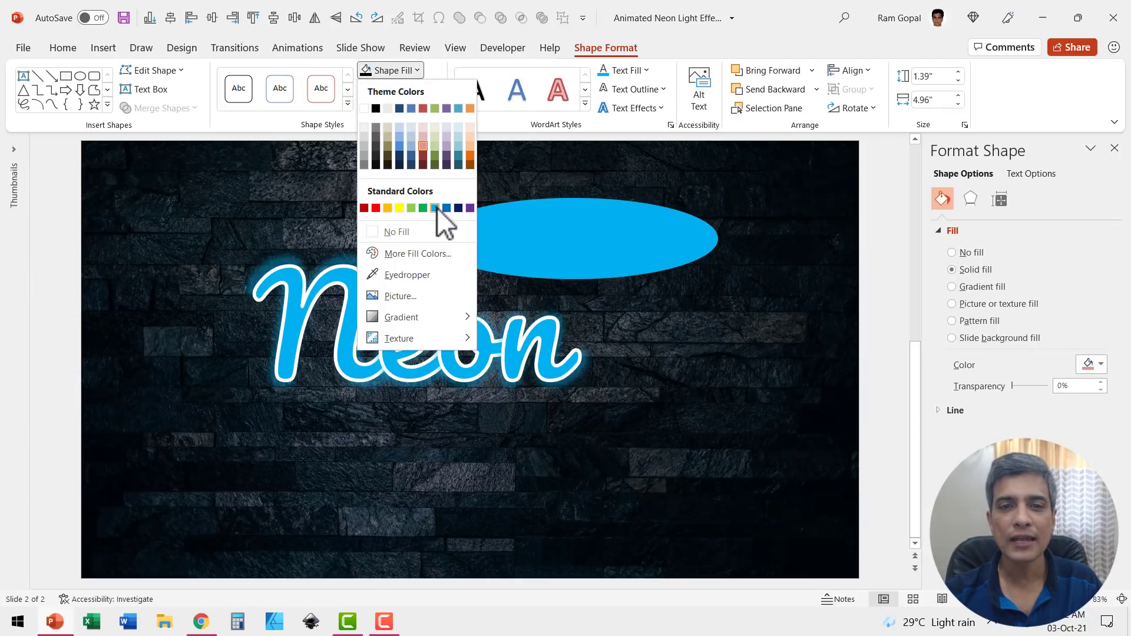
pyautogui.click(435, 207)
pyautogui.click(400, 90)
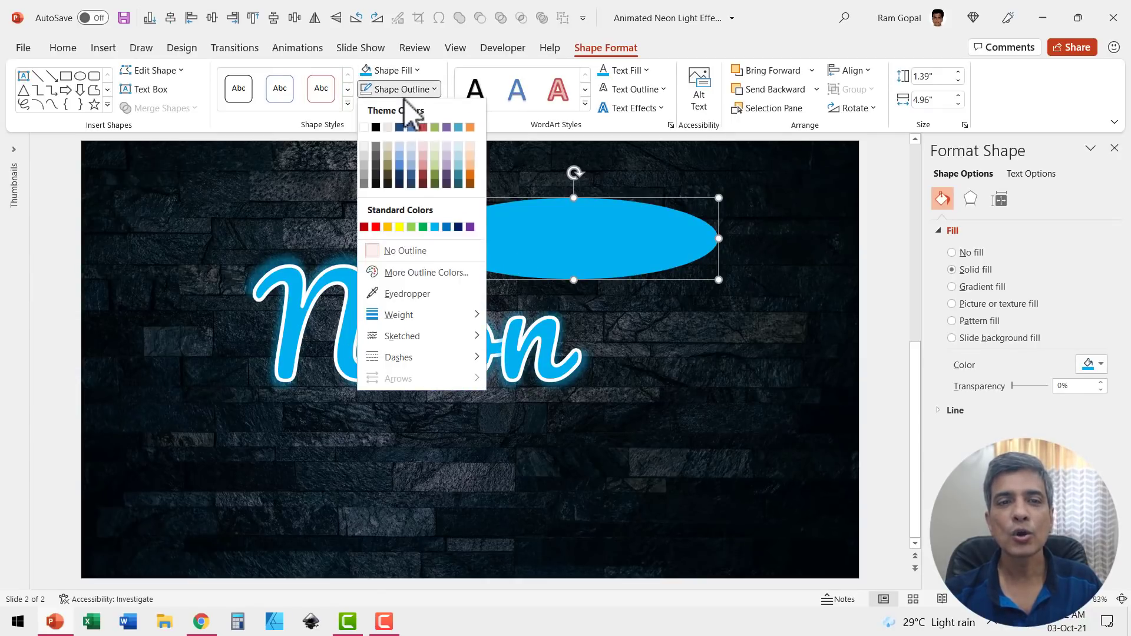
pyautogui.click(404, 250)
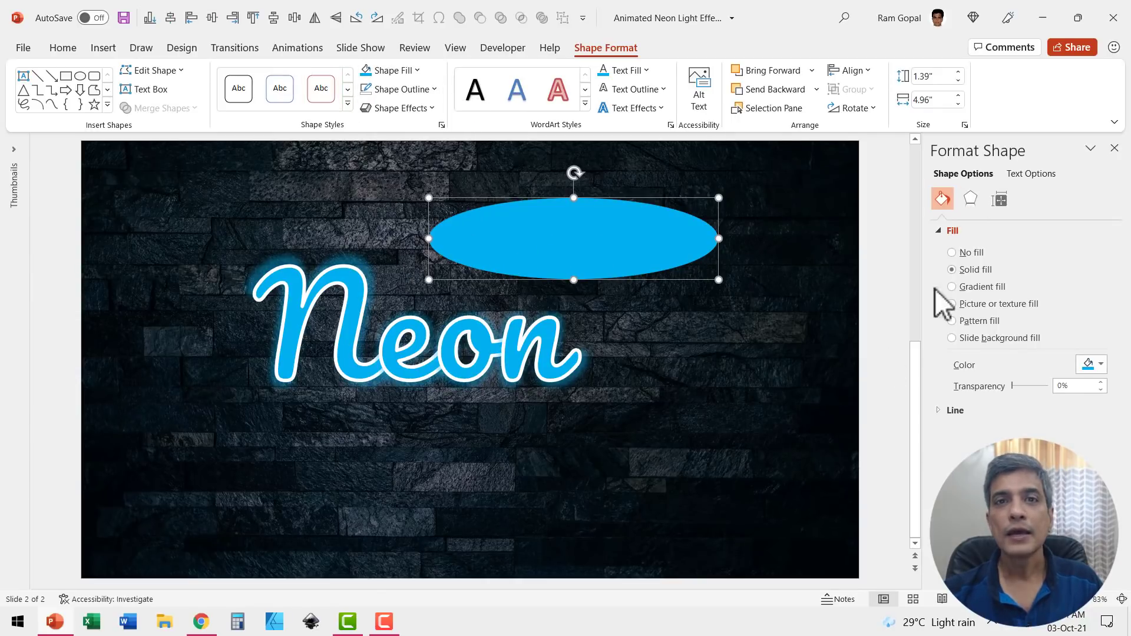
pyautogui.click(971, 200)
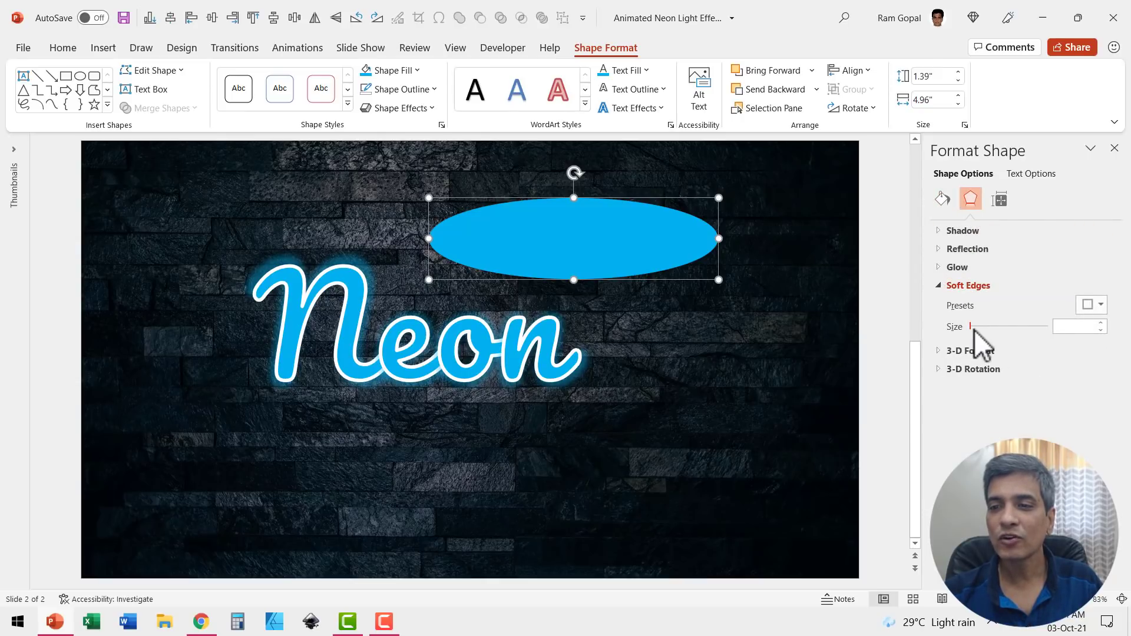
pyautogui.moveTo(973, 329); pyautogui.dragTo(991, 330)
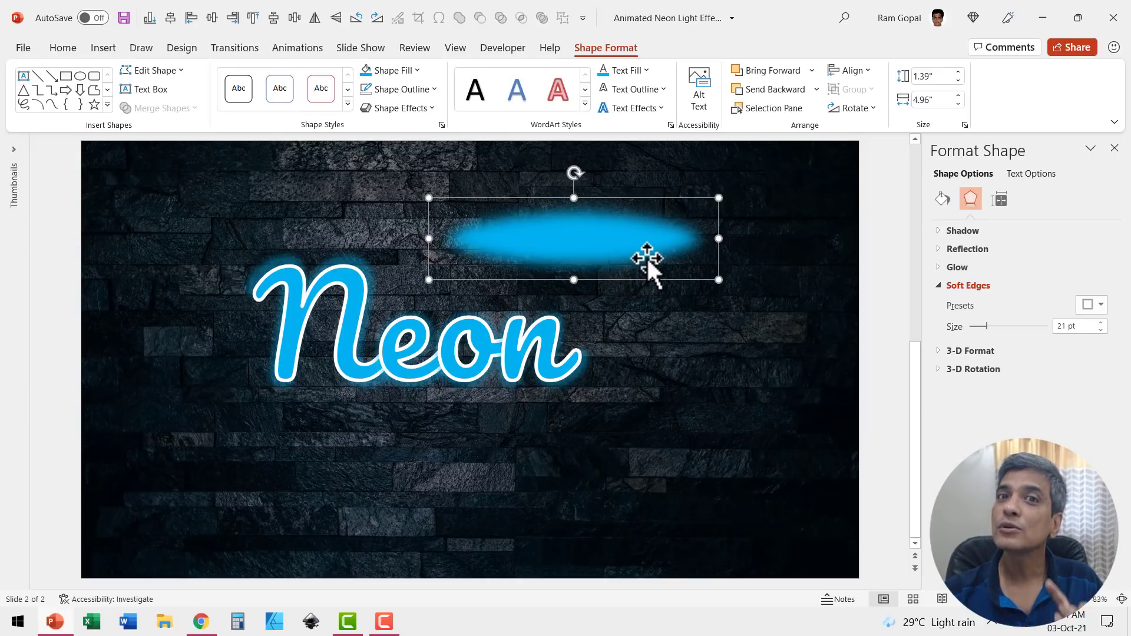
# Make the blue oval's fill about 36% transparent and move it onto the word Neon.
pyautogui.click(944, 205)
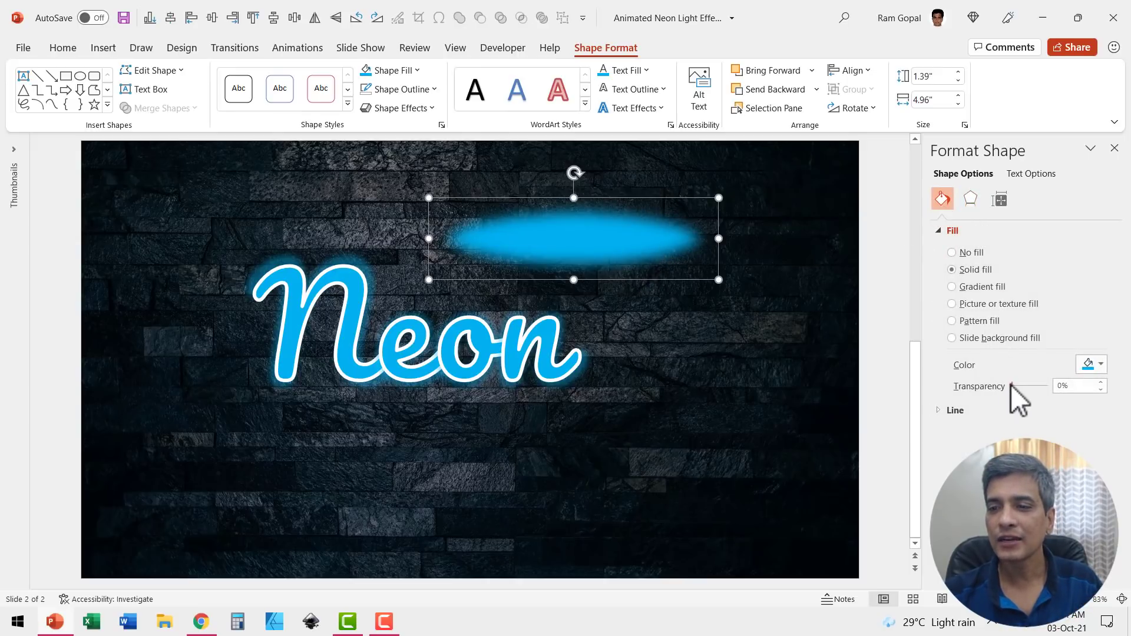
pyautogui.moveTo(1011, 385); pyautogui.dragTo(1024, 386)
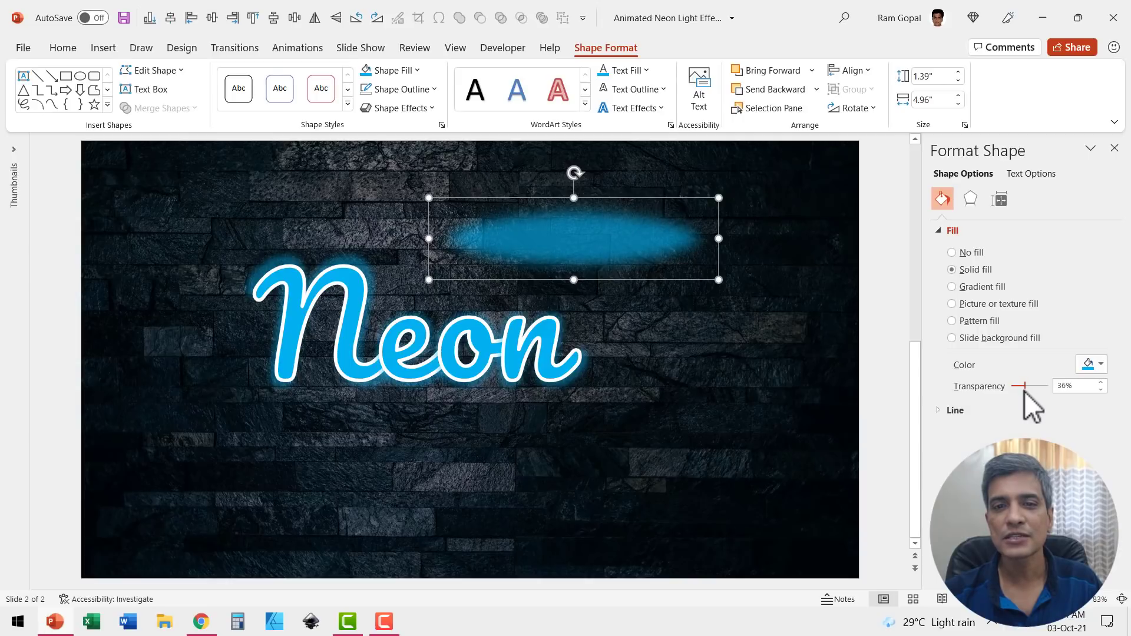
pyautogui.moveTo(593, 240); pyautogui.dragTo(429, 348)
pyautogui.click(886, 439)
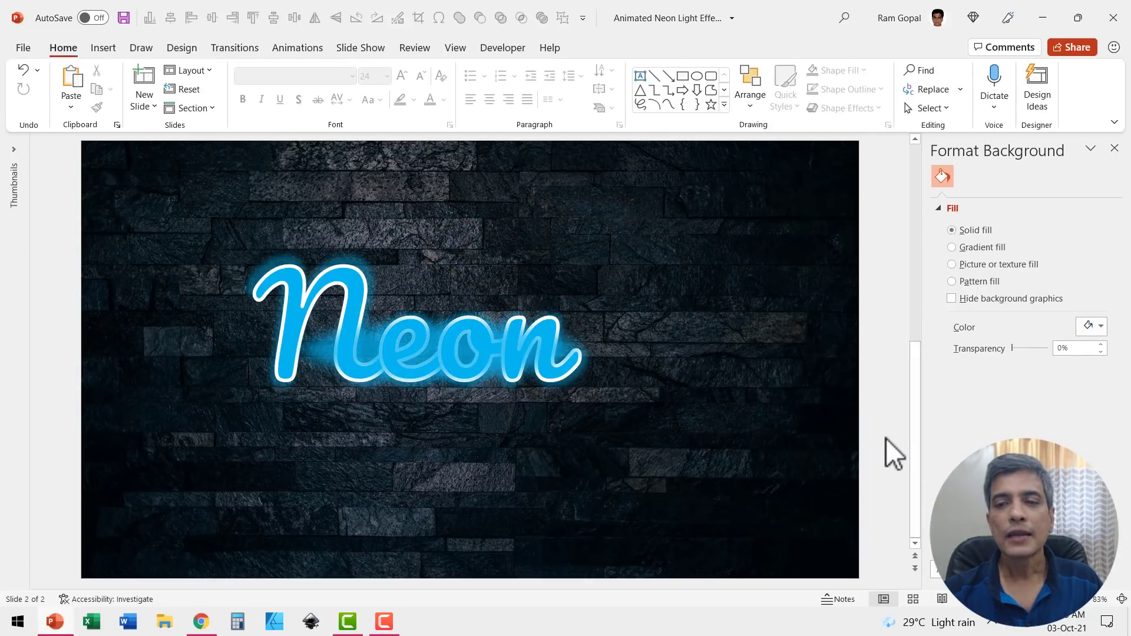
# Select the Neon letters and use their shortcut menu so the glow oval sits behind them.
pyautogui.moveTo(885, 437); pyautogui.dragTo(60, 193)
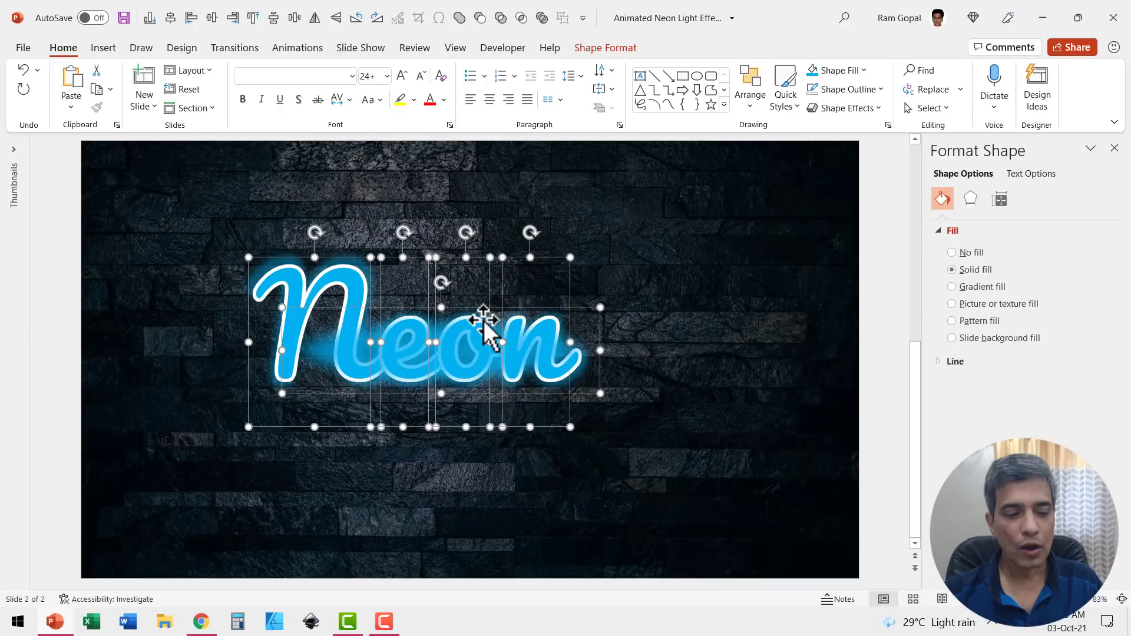
pyautogui.keyDown('shift'); pyautogui.click(595, 305); pyautogui.keyUp('shift')
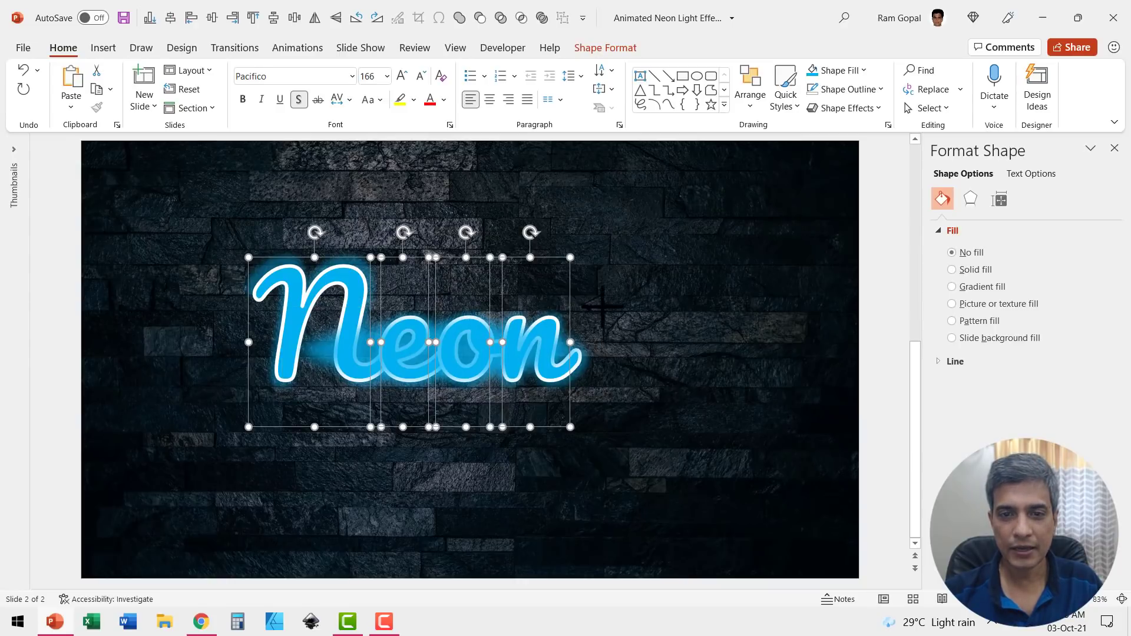
pyautogui.rightClick(571, 254)
pyautogui.click(645, 388)
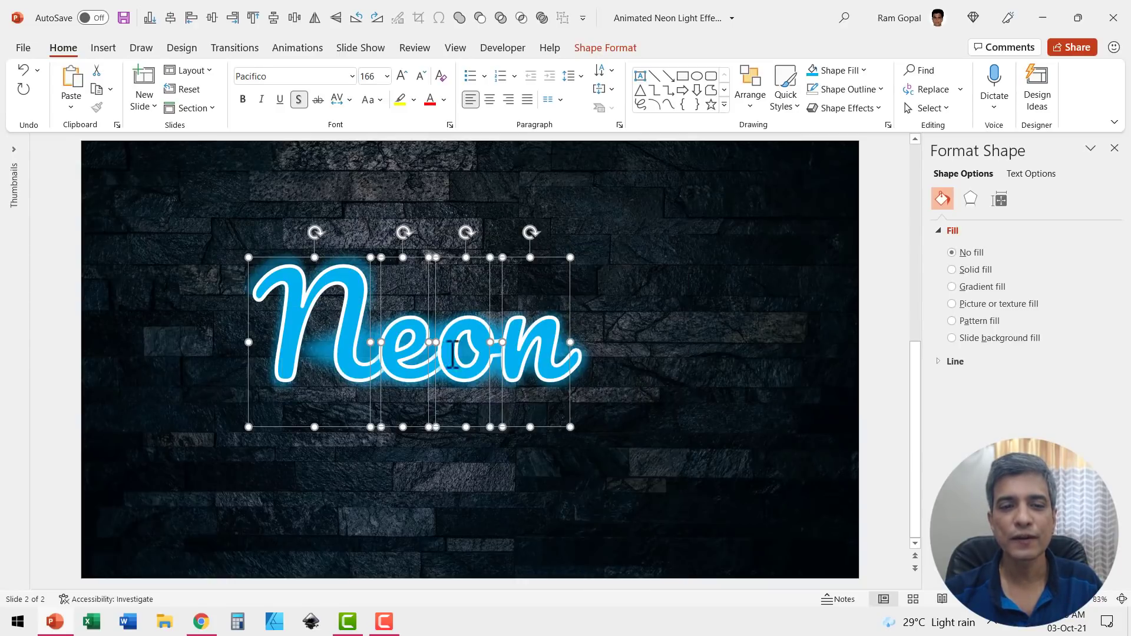
pyautogui.click(876, 355)
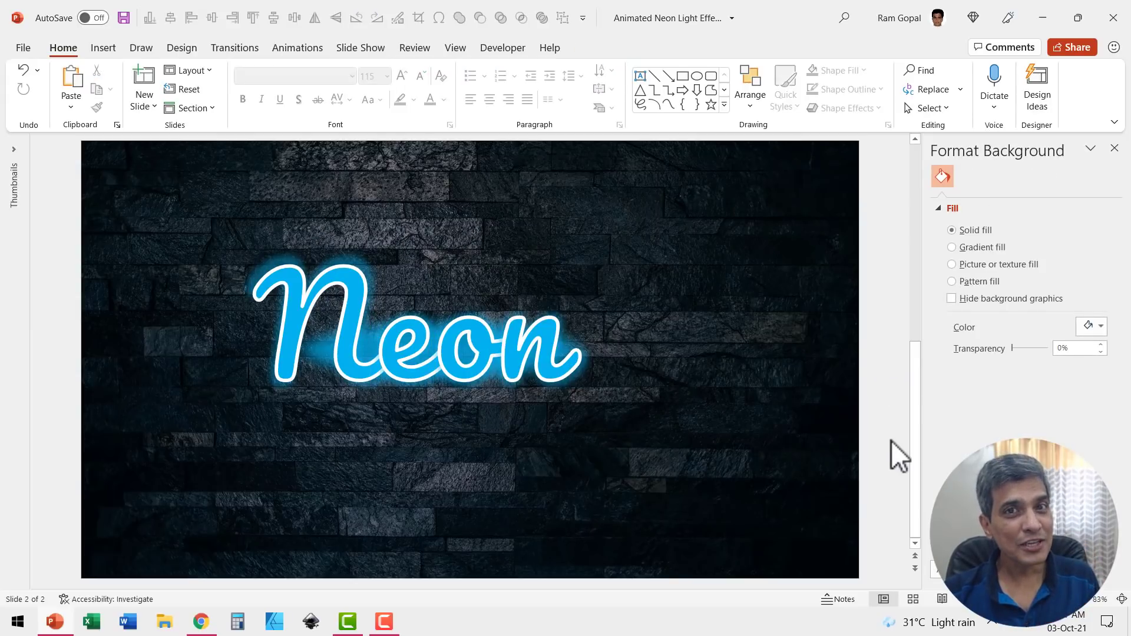
# Copy the pink Lights letters from slide 1 and paste them below Neon on the brick-wall slide.
pyautogui.scroll(1, 891, 440)
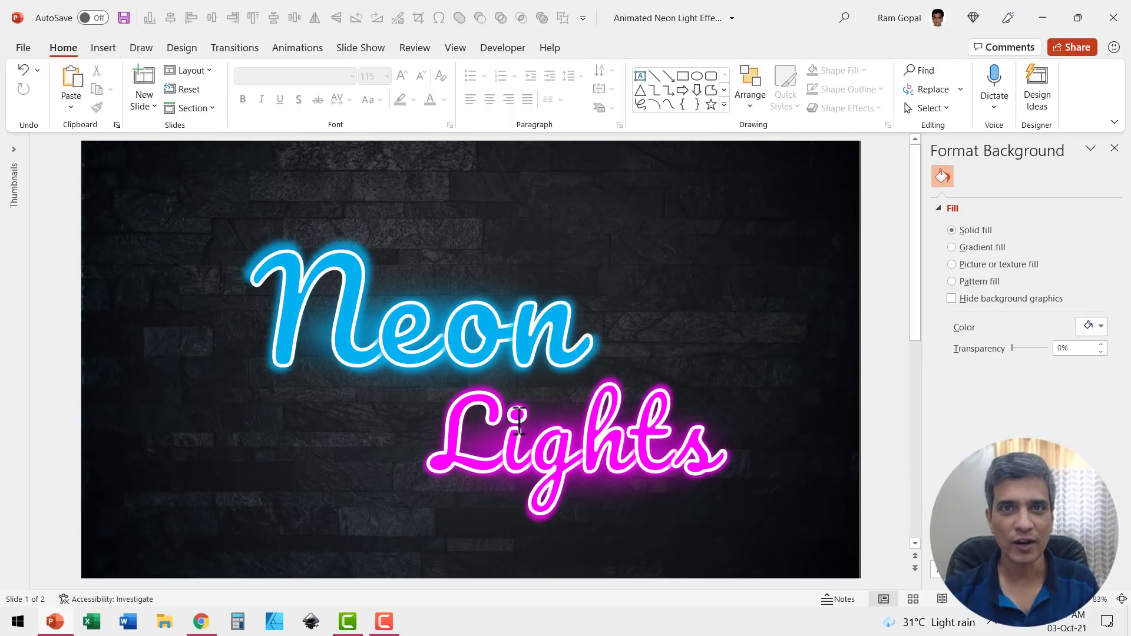
pyautogui.moveTo(899, 533); pyautogui.dragTo(249, 341)
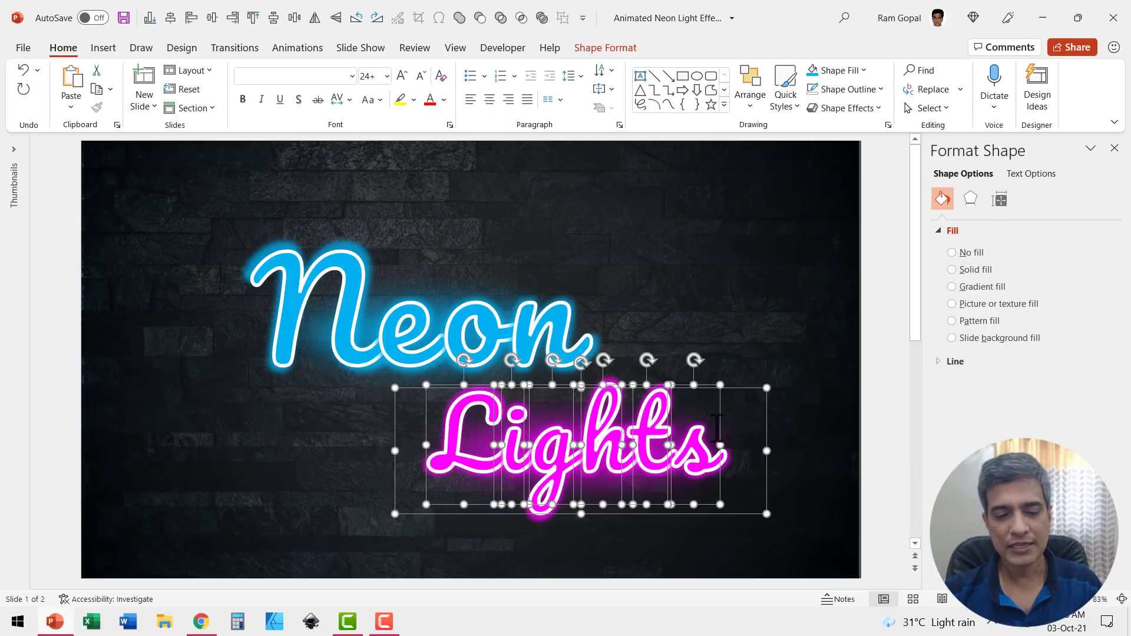
pyautogui.scroll(-1, 719, 425)
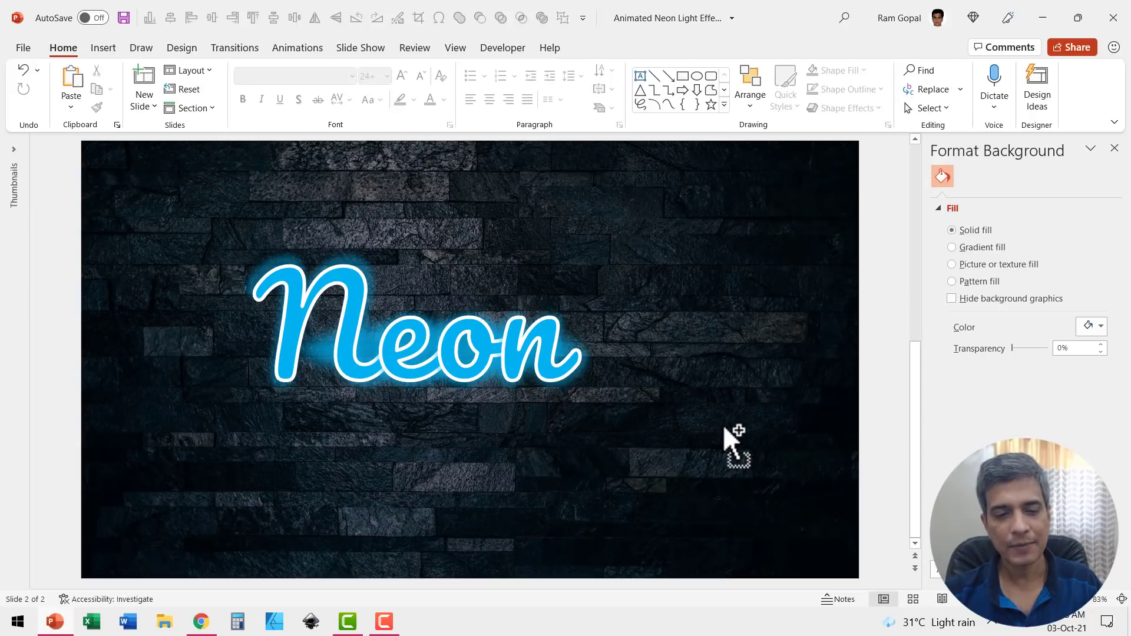
pyautogui.hotkey('ctrl', 'v')
pyautogui.moveTo(684, 387); pyautogui.dragTo(678, 399)
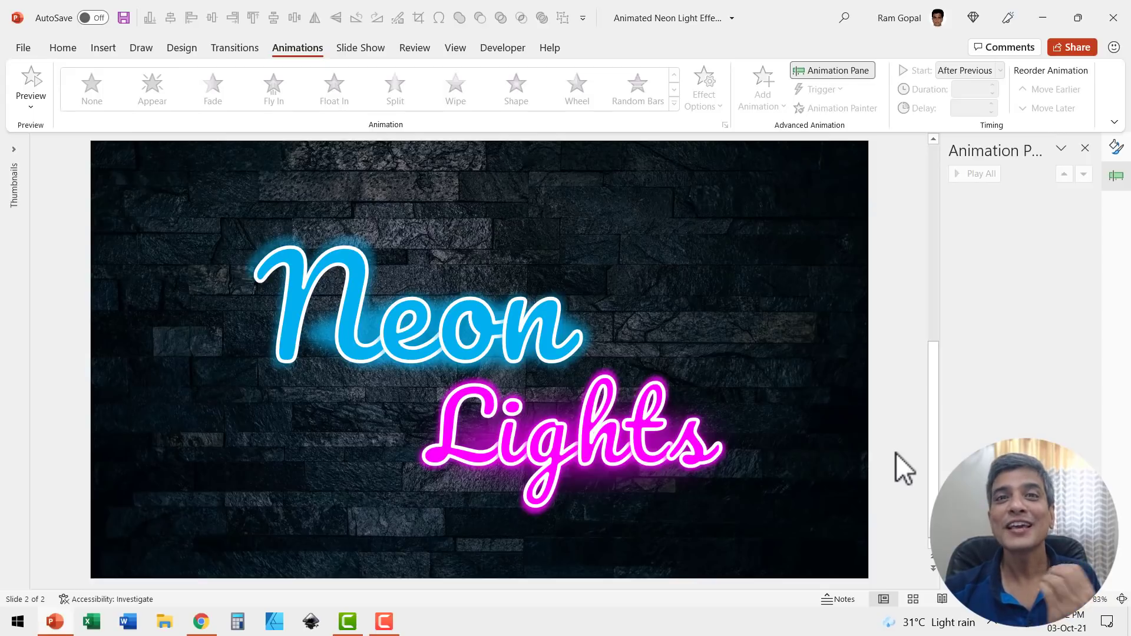
# Select the four Neon letters and give them a Fade entrance animation.
pyautogui.click(327, 267)
pyautogui.keyDown('shift'); pyautogui.click(430, 313); pyautogui.keyUp('shift')
pyautogui.keyDown('shift'); pyautogui.click(481, 312); pyautogui.keyUp('shift')
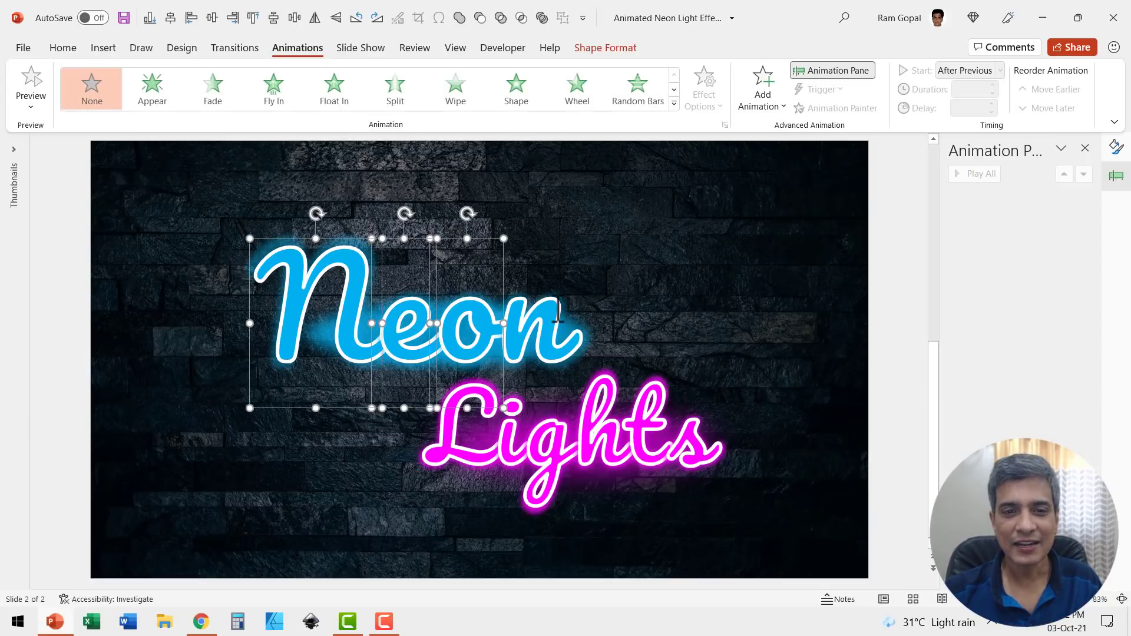
pyautogui.keyDown('shift'); pyautogui.click(533, 321); pyautogui.keyUp('shift')
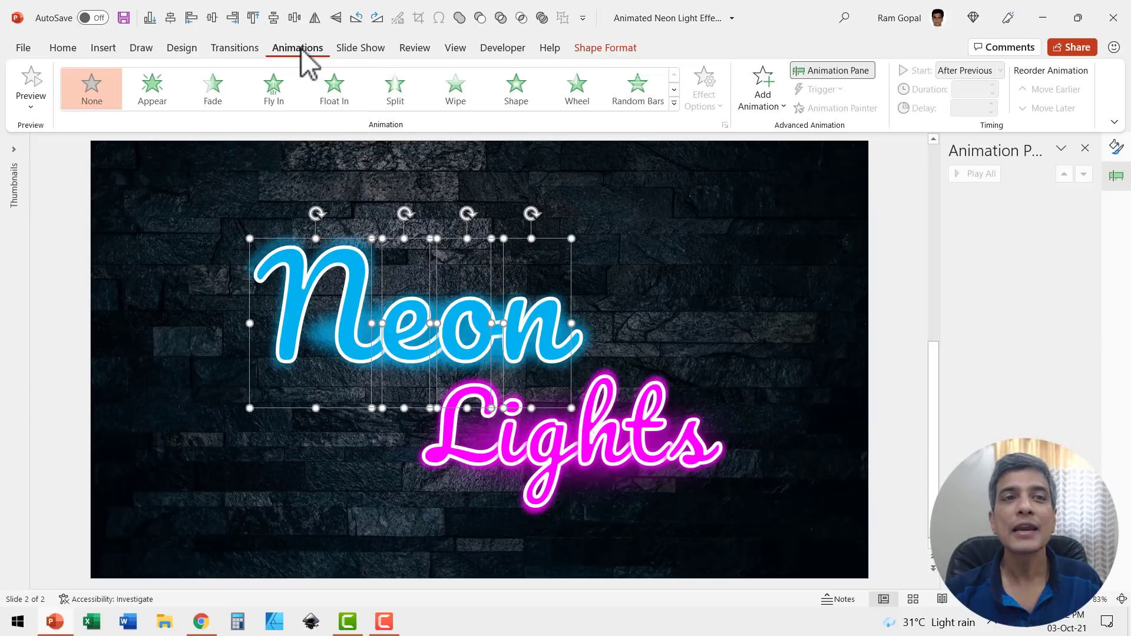
pyautogui.click(215, 91)
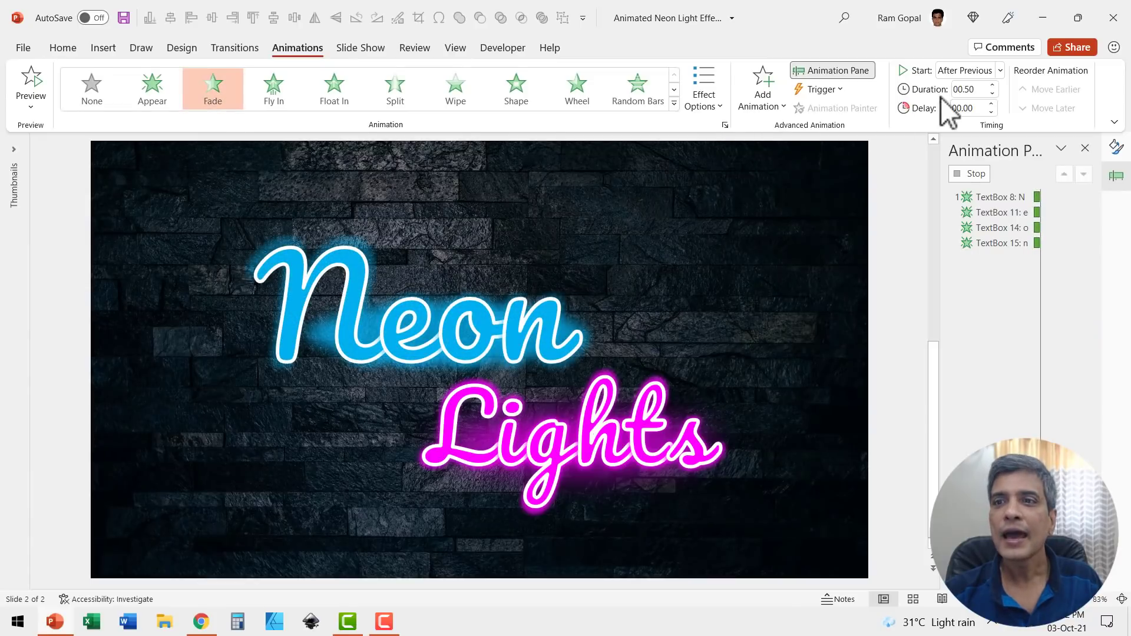
# Set the letter fades to start After Previous with a 0.10-second duration.
pyautogui.click(976, 69)
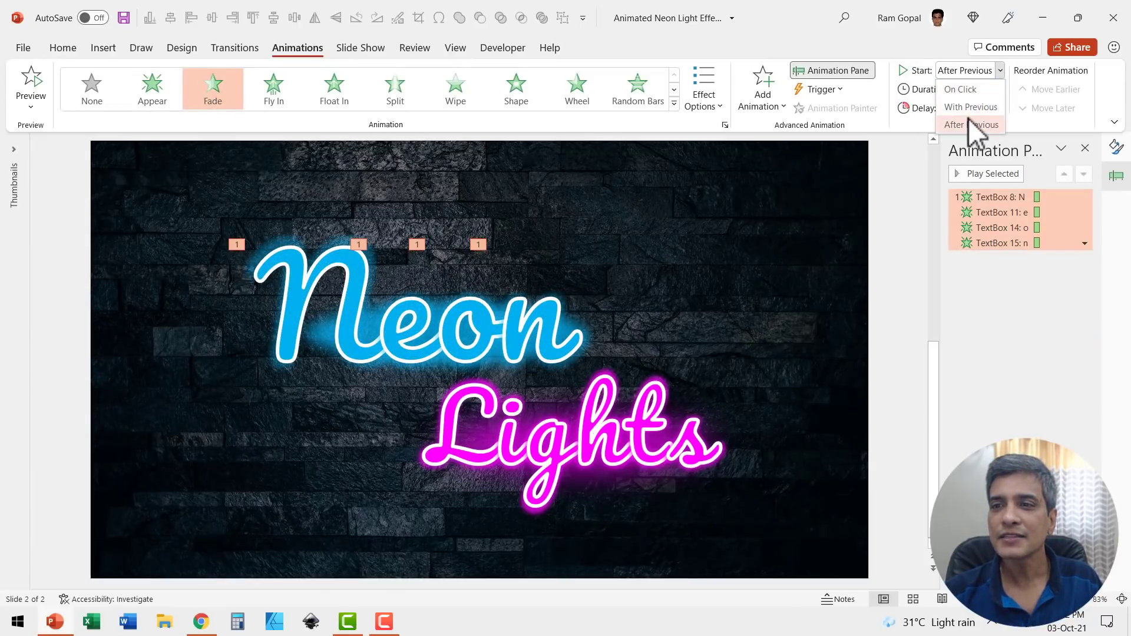
pyautogui.click(969, 122)
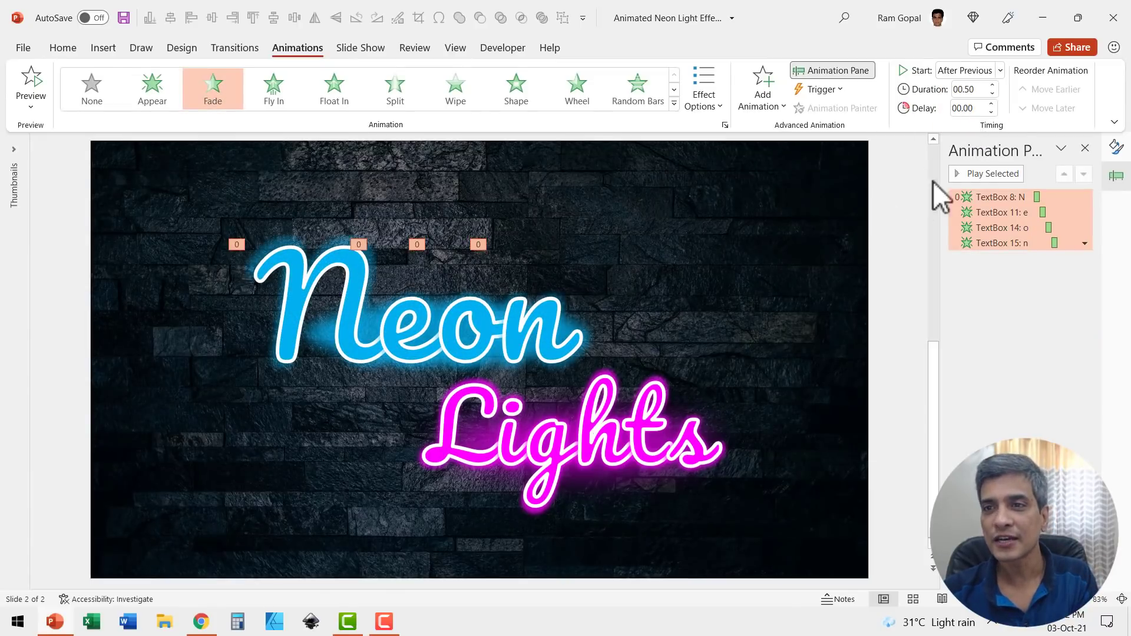
pyautogui.click(978, 89)
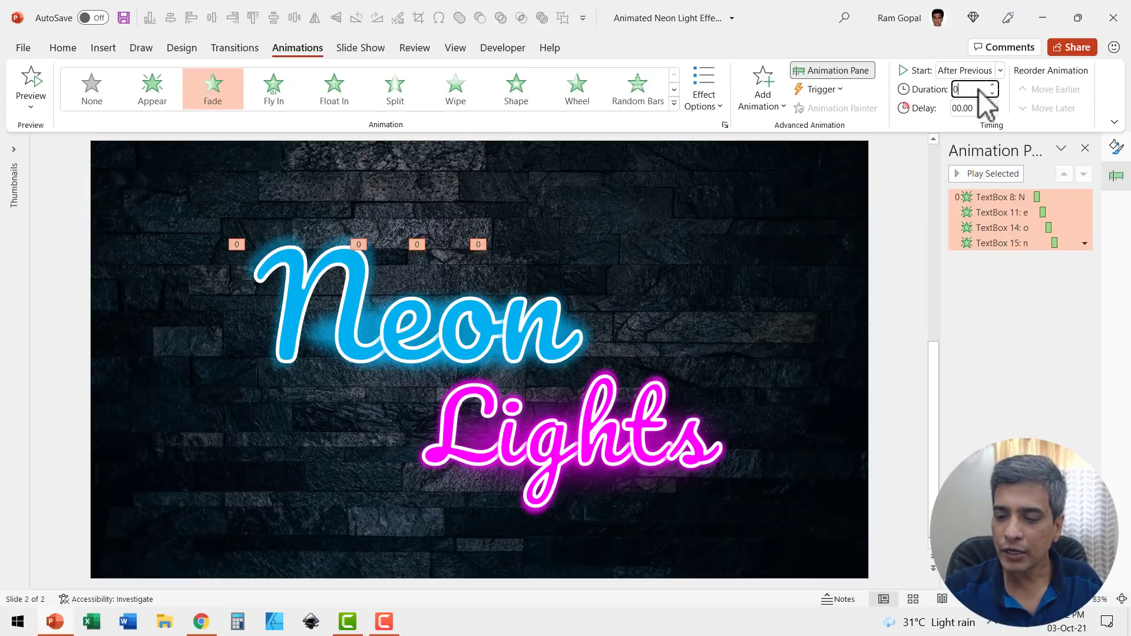
pyautogui.press('Return')
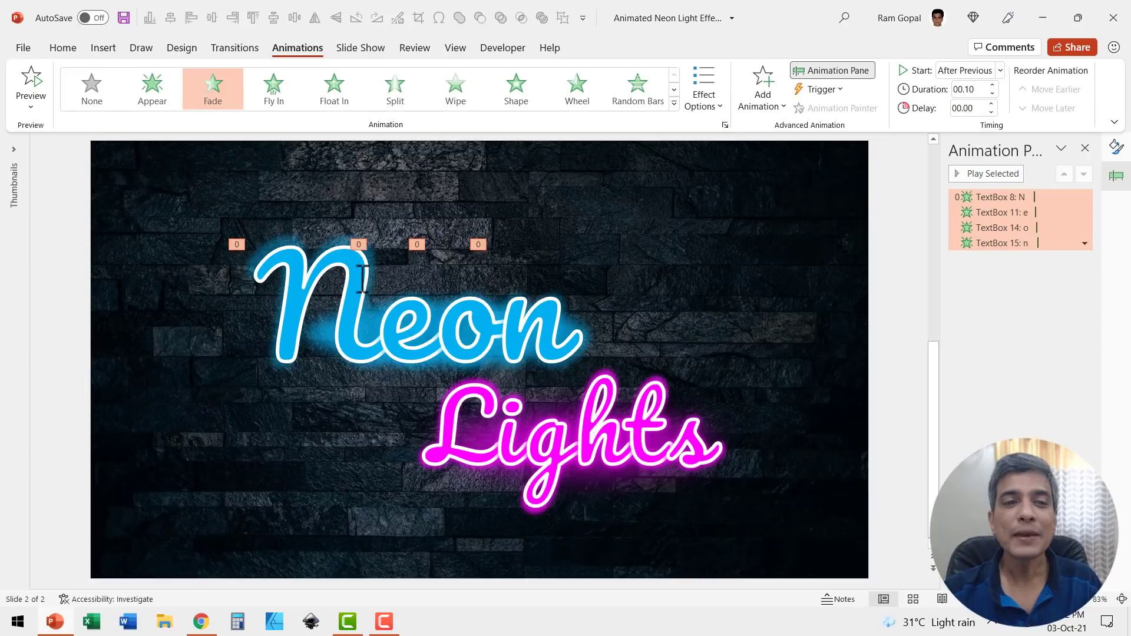
pyautogui.click(354, 268)
# Add a second 0.10-second Fade to all four Neon letters via Add Animation.
pyautogui.keyDown('shift'); pyautogui.click(417, 306); pyautogui.keyUp('shift')
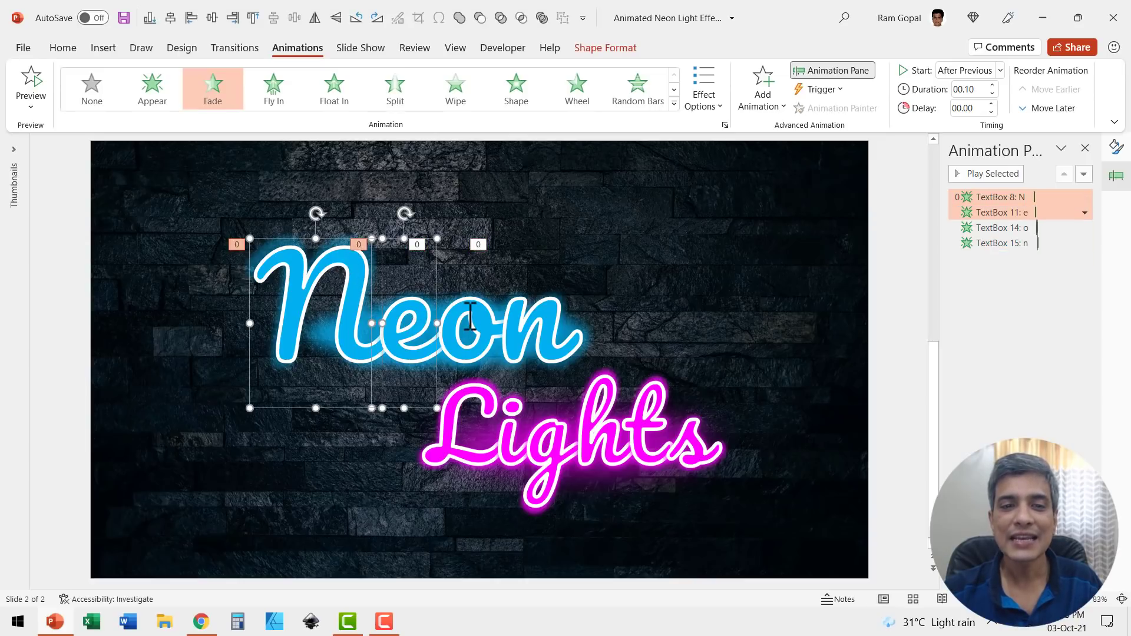
pyautogui.keyDown('shift'); pyautogui.click(466, 317); pyautogui.keyUp('shift')
pyautogui.keyDown('shift'); pyautogui.click(537, 321); pyautogui.keyUp('shift')
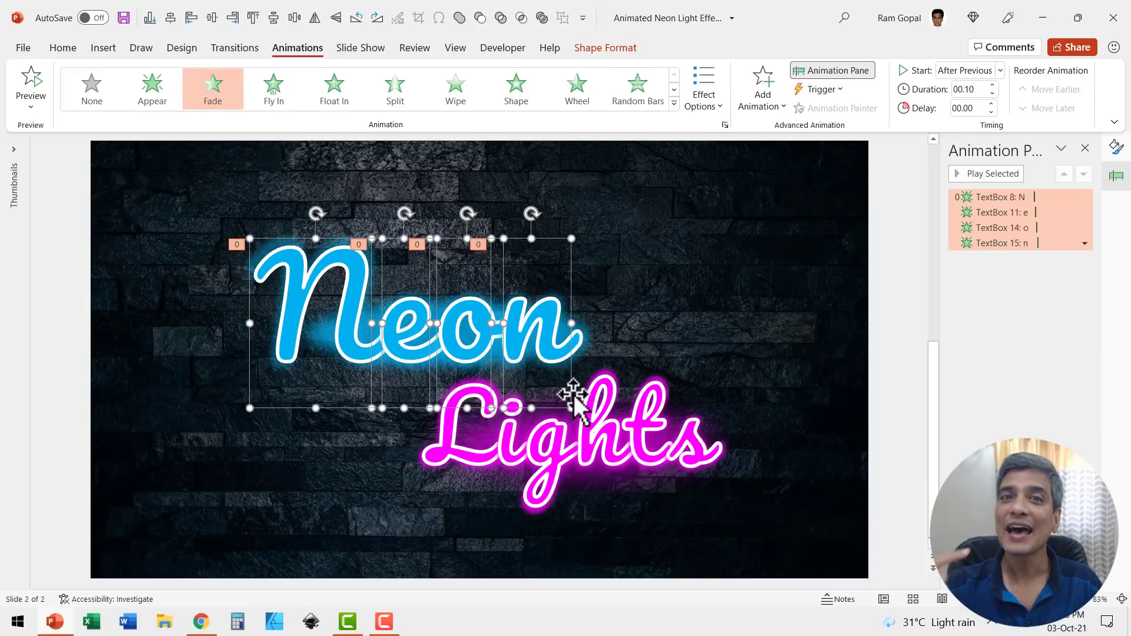
pyautogui.click(763, 109)
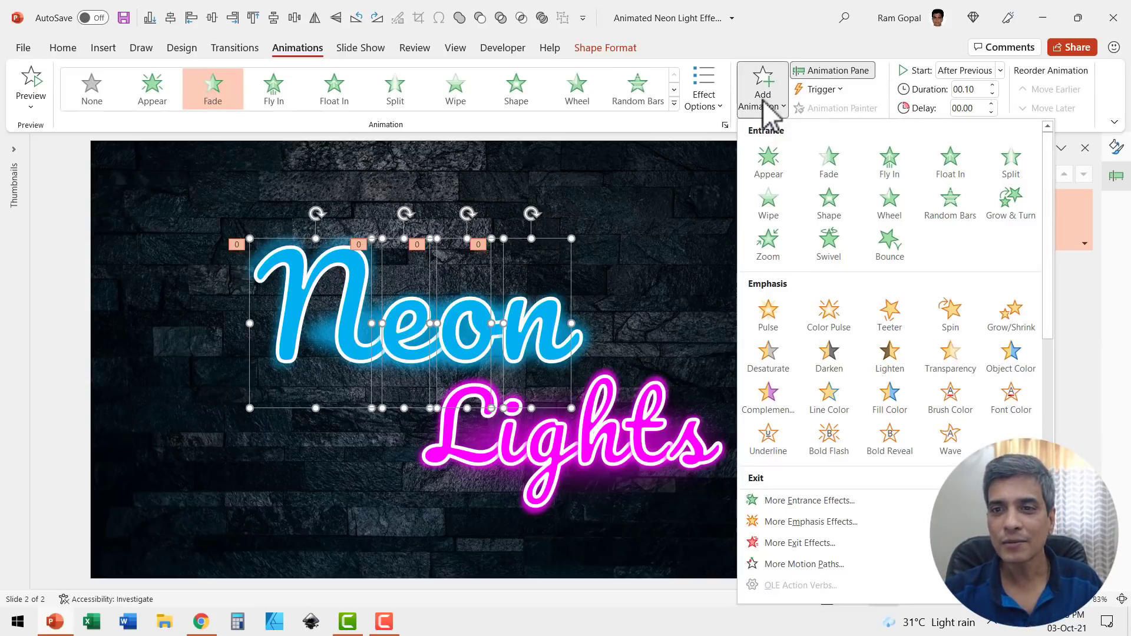
pyautogui.click(828, 157)
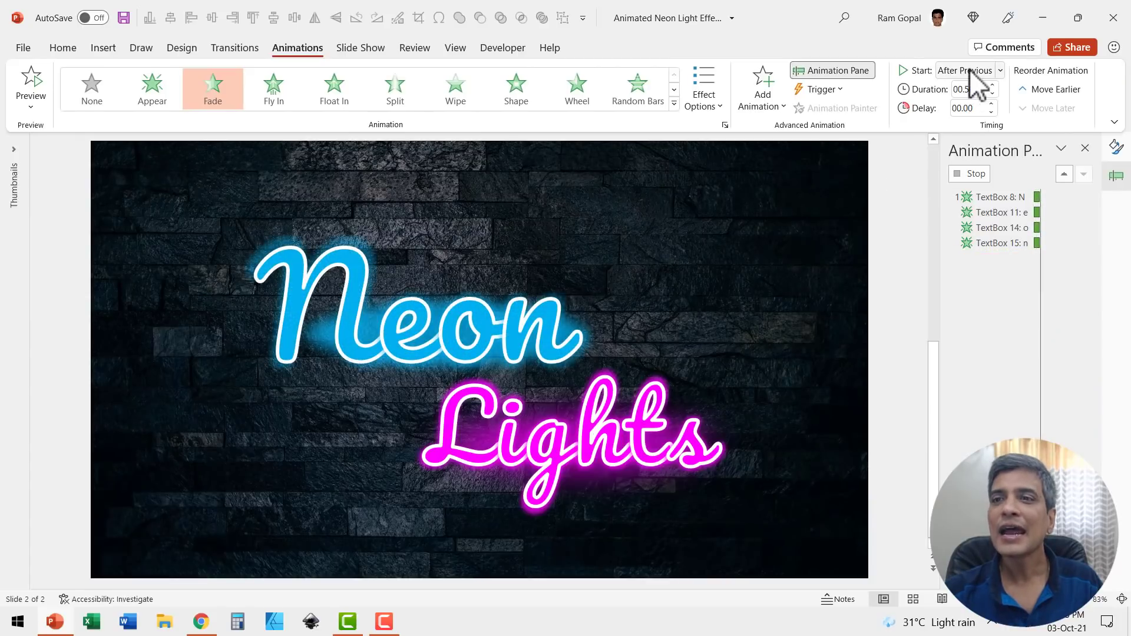
pyautogui.click(987, 89)
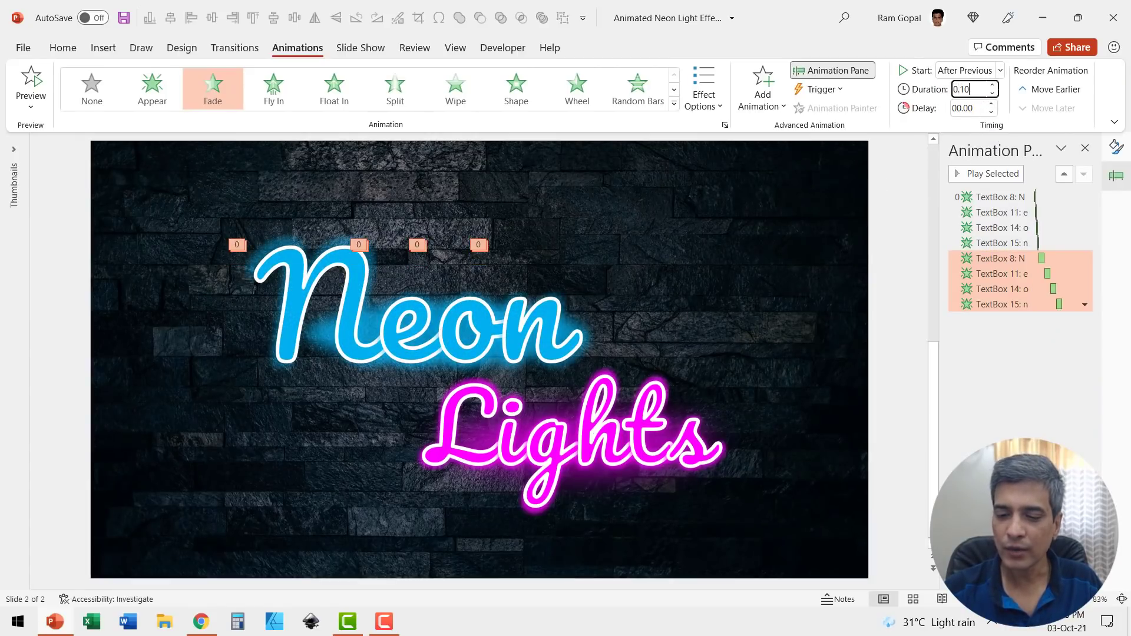
pyautogui.press('Return')
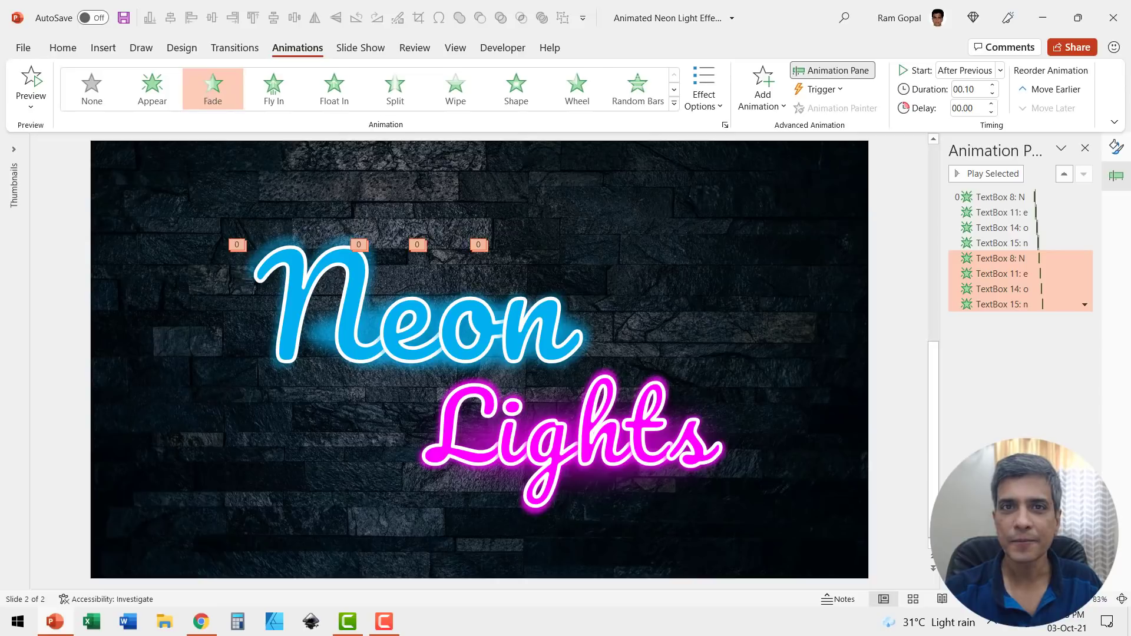
pyautogui.click(375, 342)
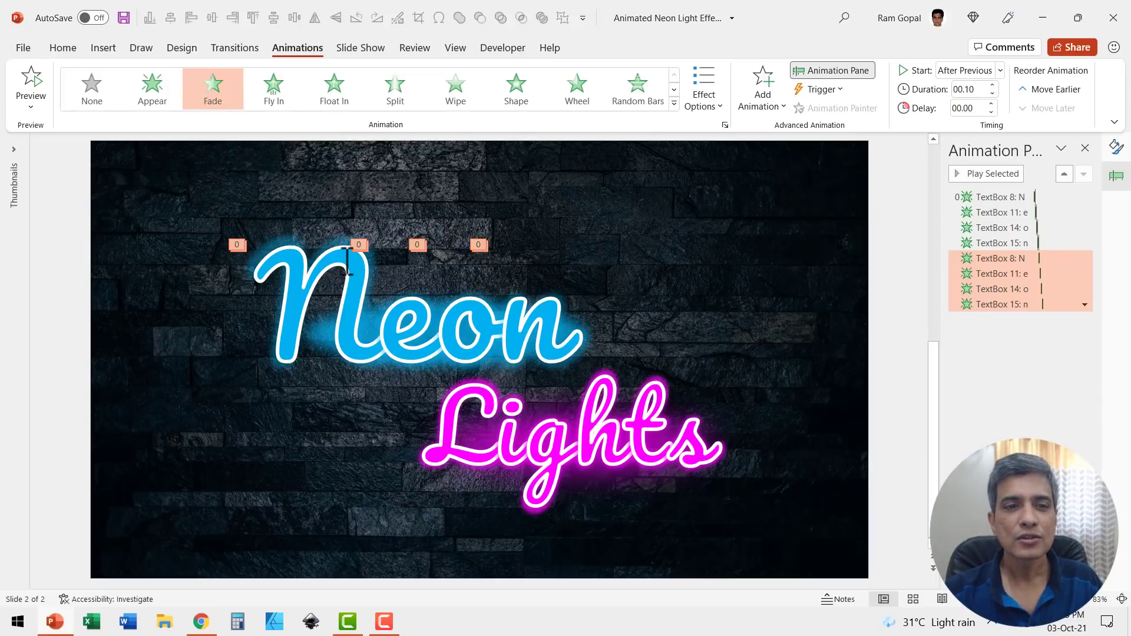
# Reselect the four Neon letters and add a third Fade entrance to them.
pyautogui.keyDown('shift'); pyautogui.click(413, 295); pyautogui.keyUp('shift')
pyautogui.keyDown('shift'); pyautogui.click(462, 312); pyautogui.keyUp('shift')
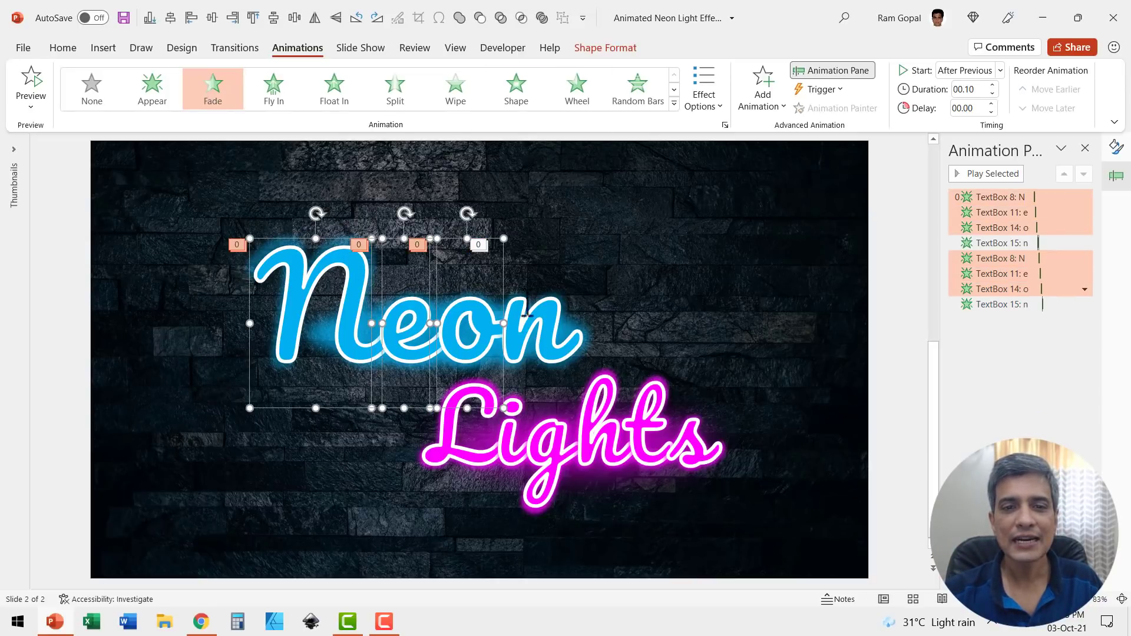
pyautogui.keyDown('shift'); pyautogui.click(529, 301); pyautogui.keyUp('shift')
pyautogui.click(766, 103)
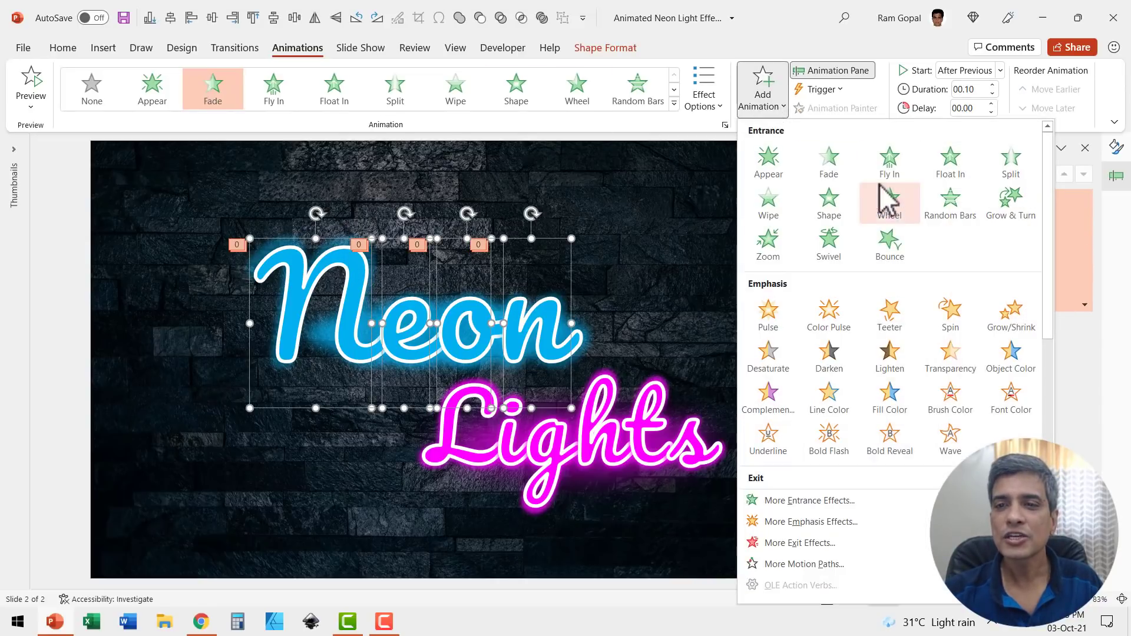
pyautogui.click(842, 168)
# Set the new fades to 0.1 seconds, starting After Previous.
pyautogui.click(979, 92)
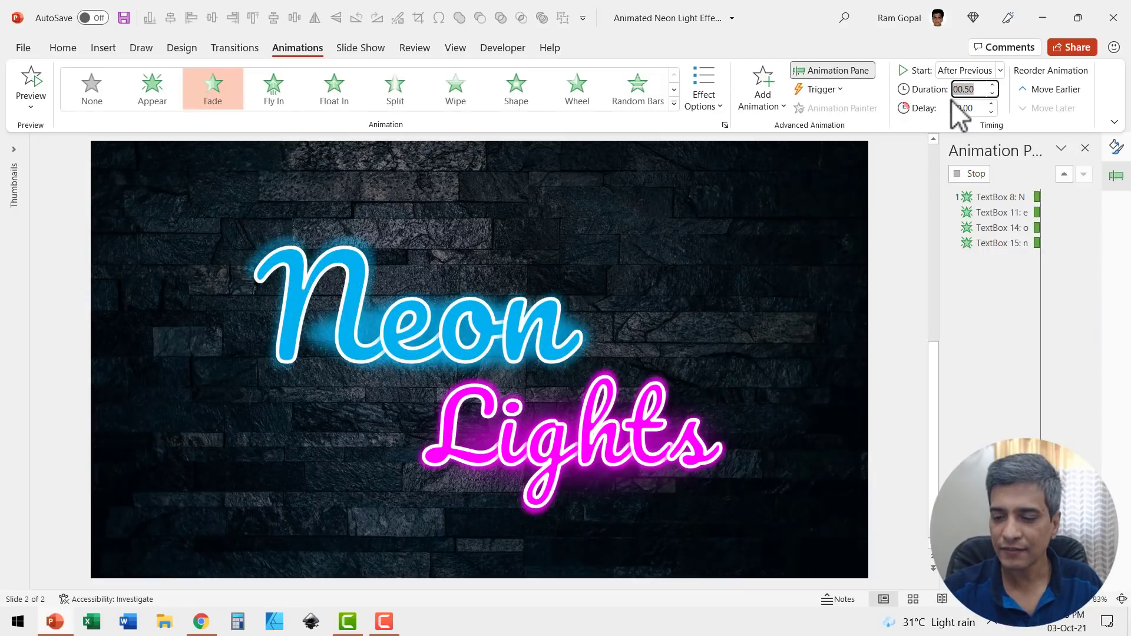
pyautogui.write('0.1')
pyautogui.press('Return')
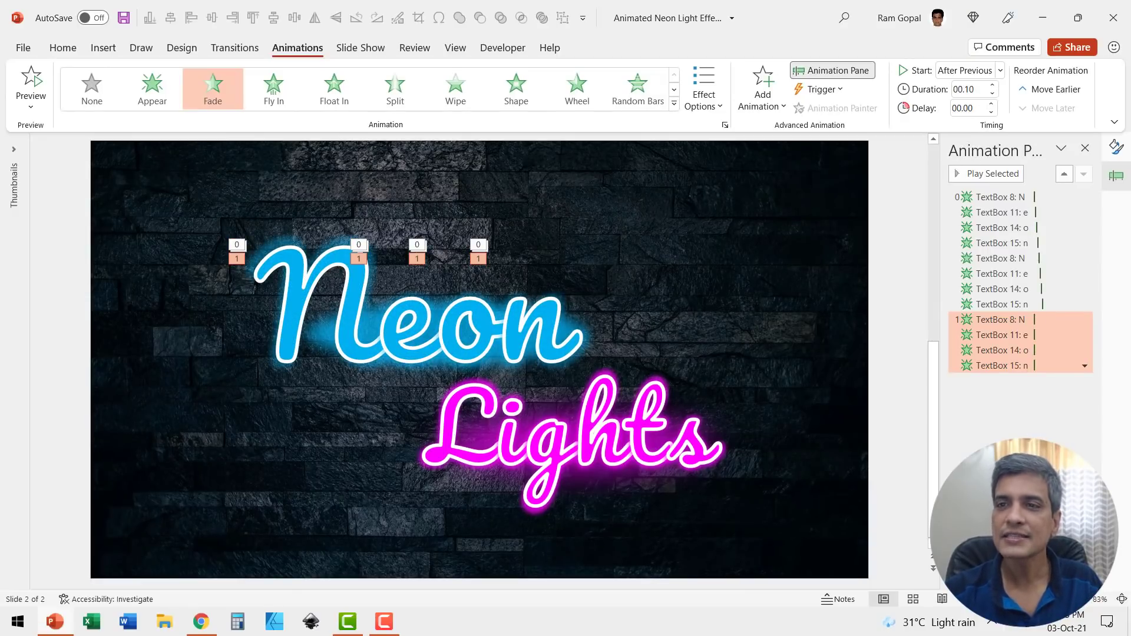
pyautogui.click(978, 70)
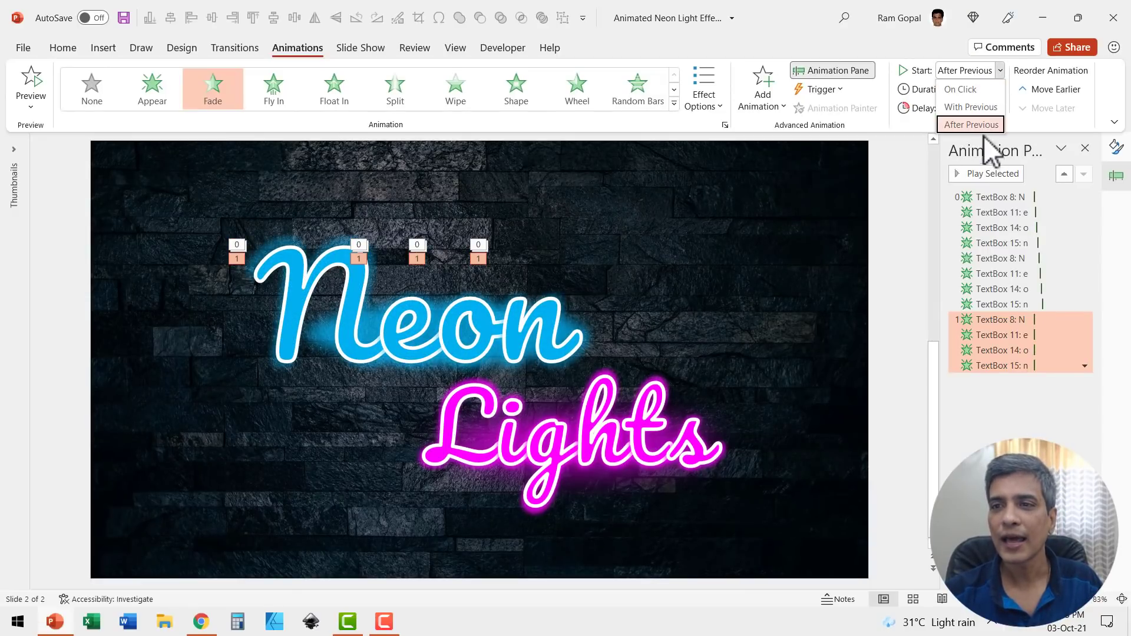
pyautogui.click(972, 121)
pyautogui.click(893, 324)
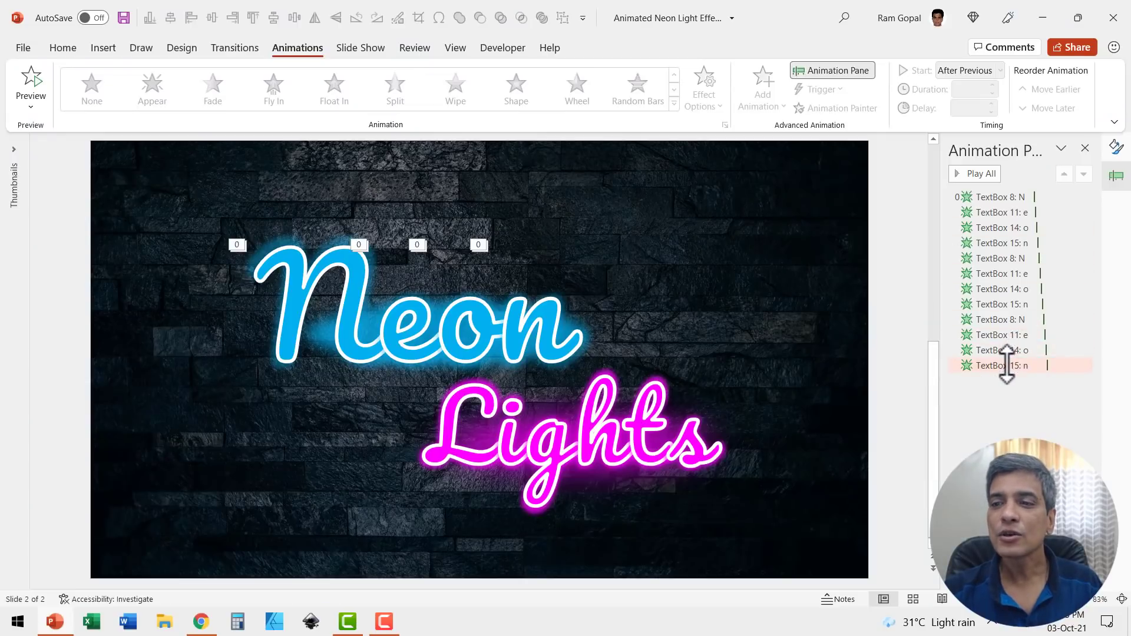
# Reorder the n, N, o and e letter fades in the Animation Pane into a random sequence.
pyautogui.click(1006, 368)
pyautogui.moveTo(1006, 370); pyautogui.dragTo(1030, 259)
pyautogui.click(1018, 334)
pyautogui.moveTo(1019, 334); pyautogui.dragTo(1026, 269)
pyautogui.moveTo(1019, 228); pyautogui.dragTo(1022, 354)
pyautogui.moveTo(1015, 233); pyautogui.dragTo(1061, 371)
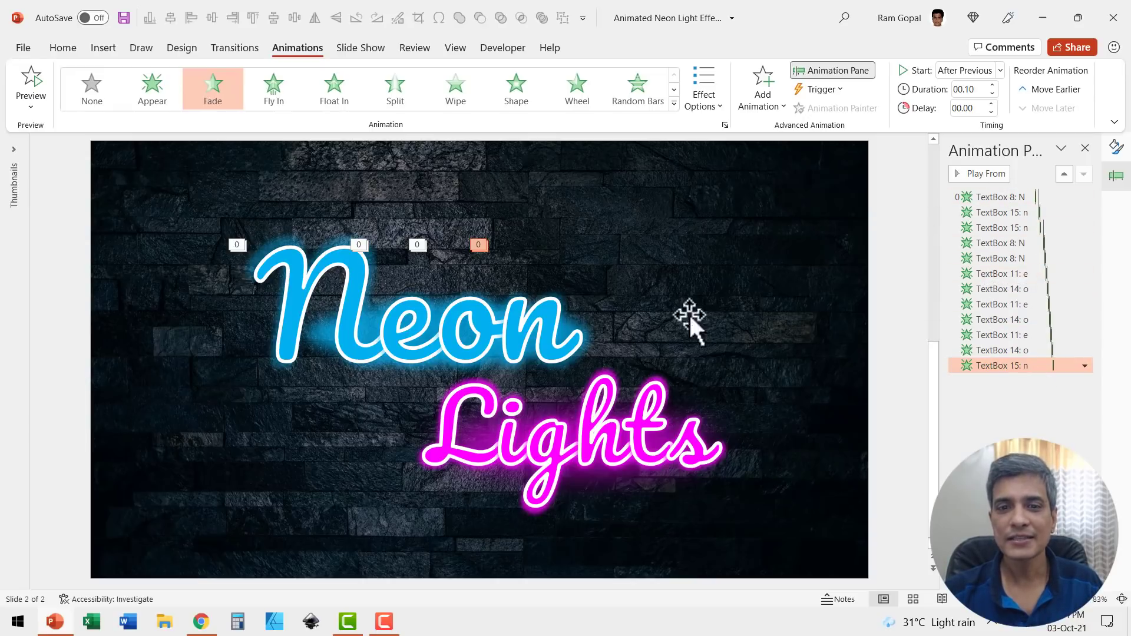
# Set the first animation in the sequence to start On Click.
pyautogui.click(1001, 198)
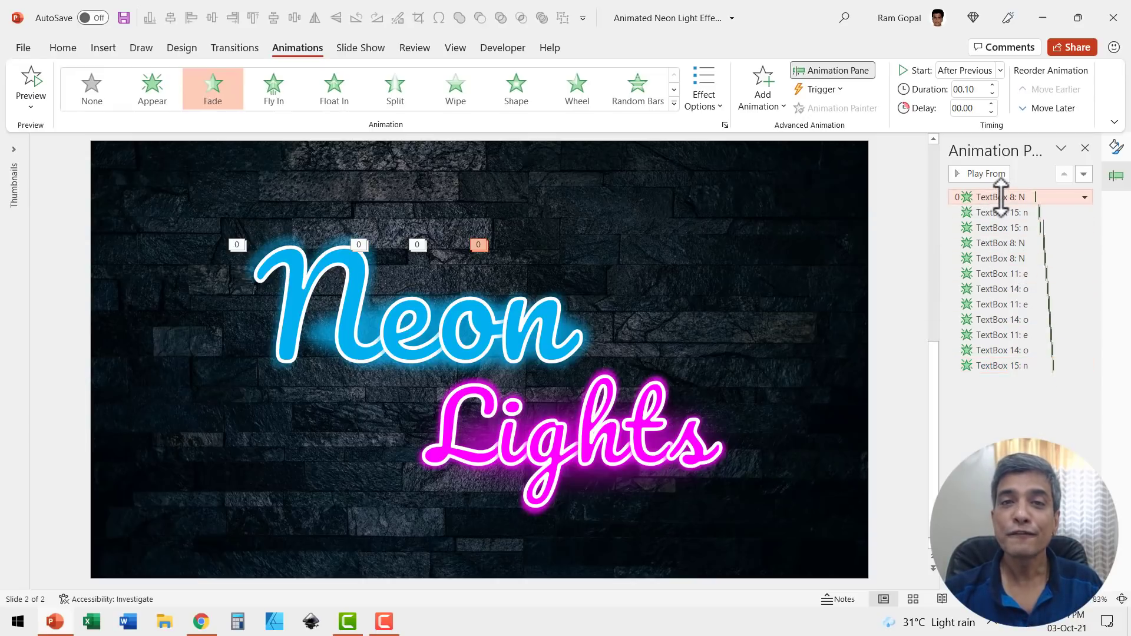
pyautogui.click(963, 70)
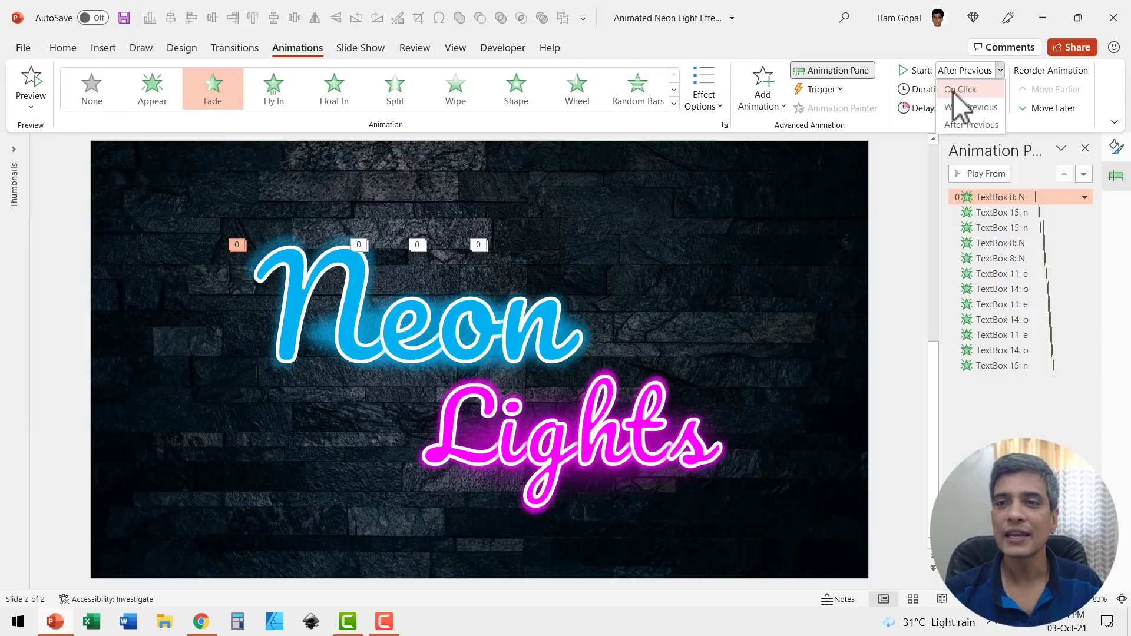
pyautogui.click(953, 91)
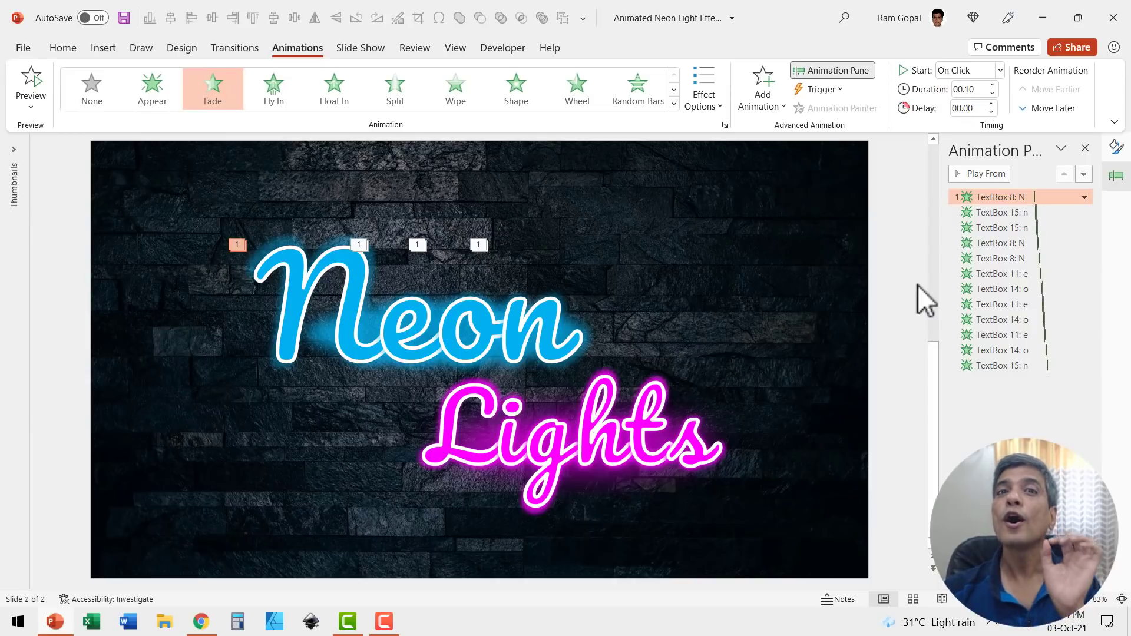
pyautogui.click(917, 284)
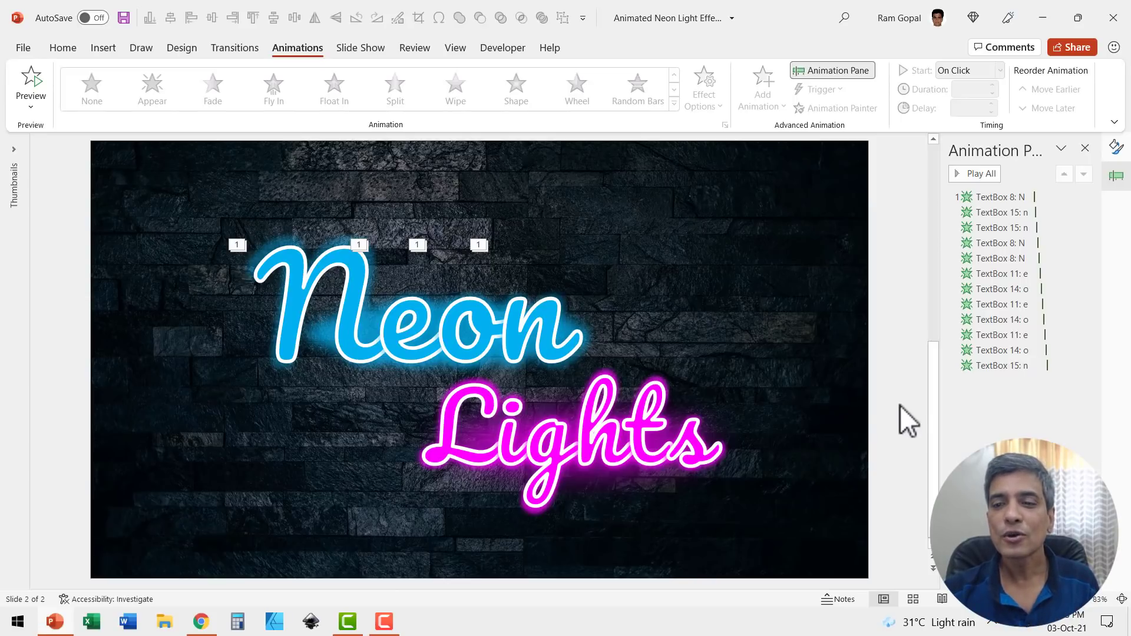
# Give the glow oval a Fade starting After Previous, then play the slide show from this slide.
pyautogui.moveTo(898, 404); pyautogui.dragTo(275, 264)
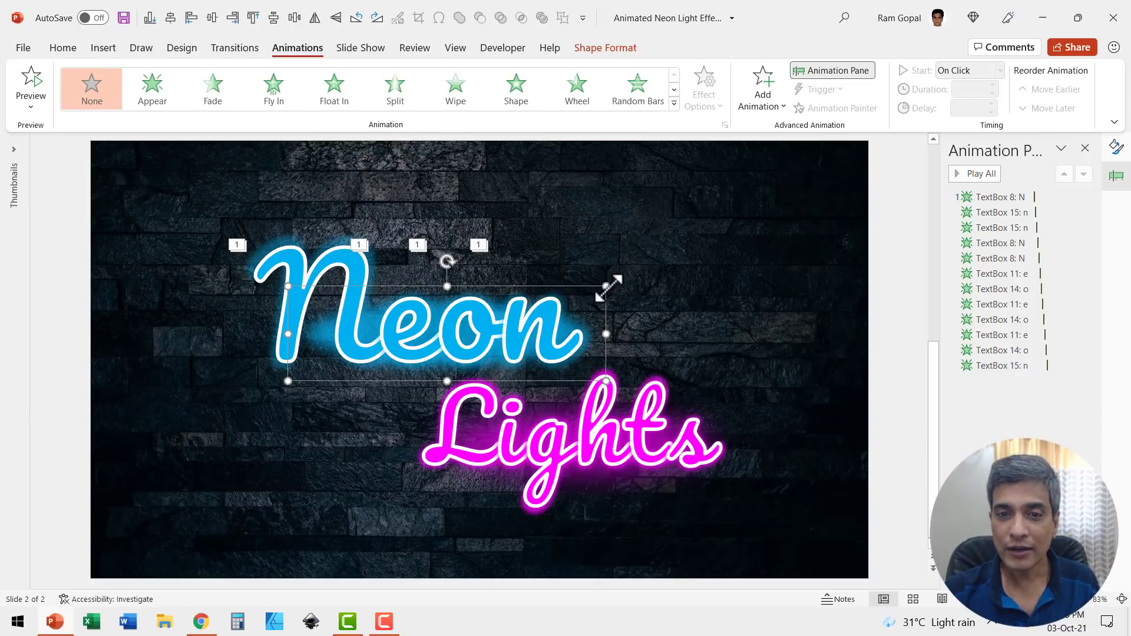
pyautogui.click(222, 108)
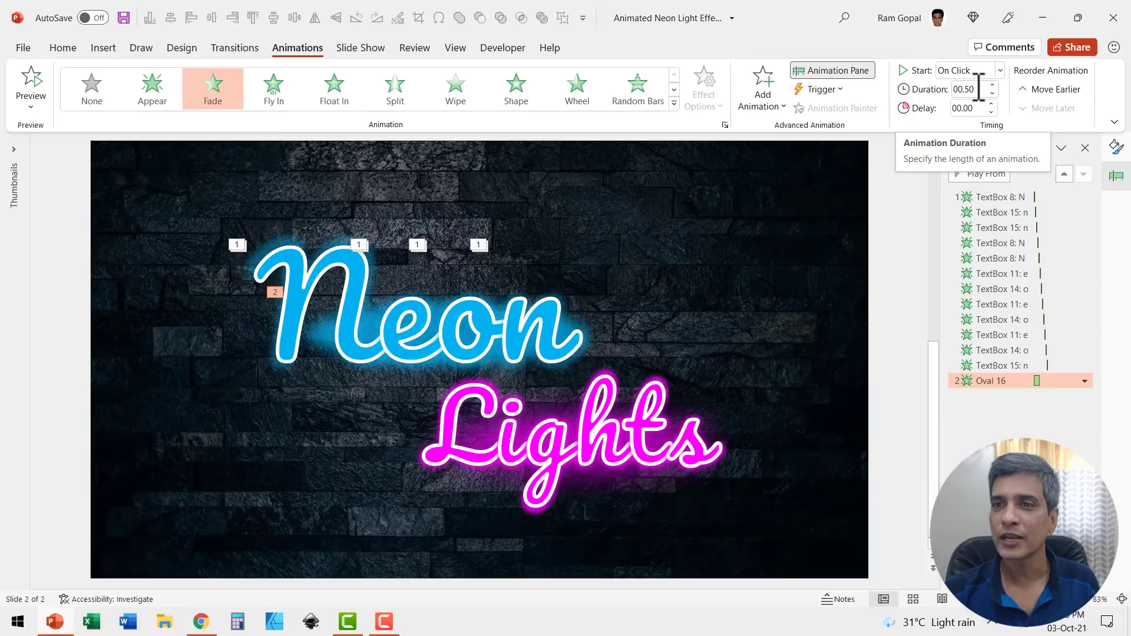
pyautogui.click(964, 69)
pyautogui.click(965, 124)
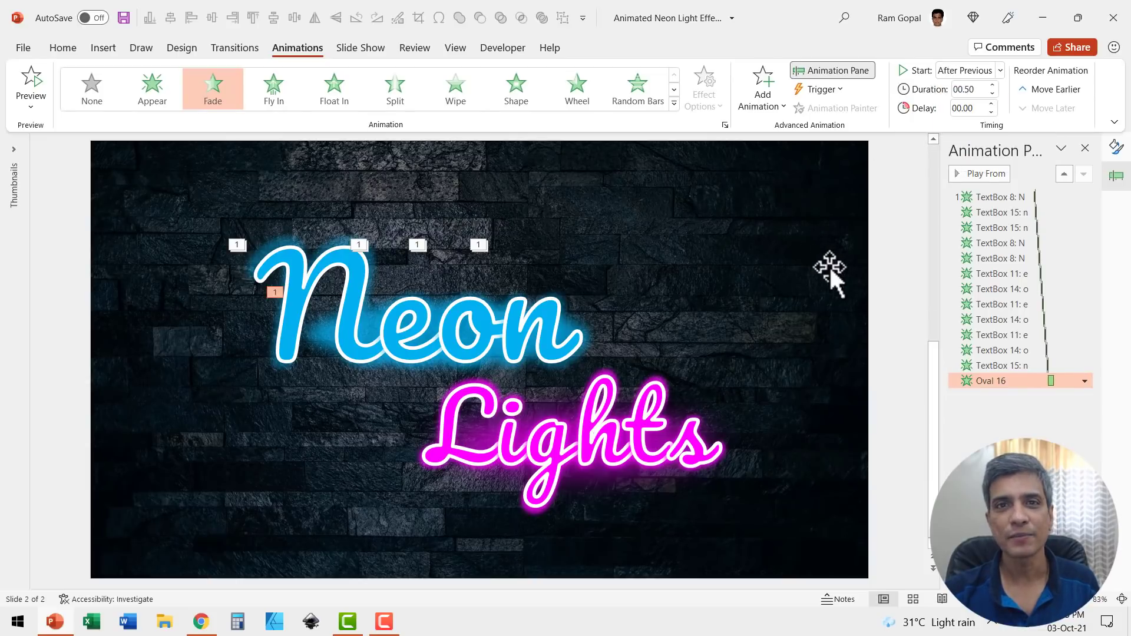
pyautogui.hotkey('shift', 'F5')
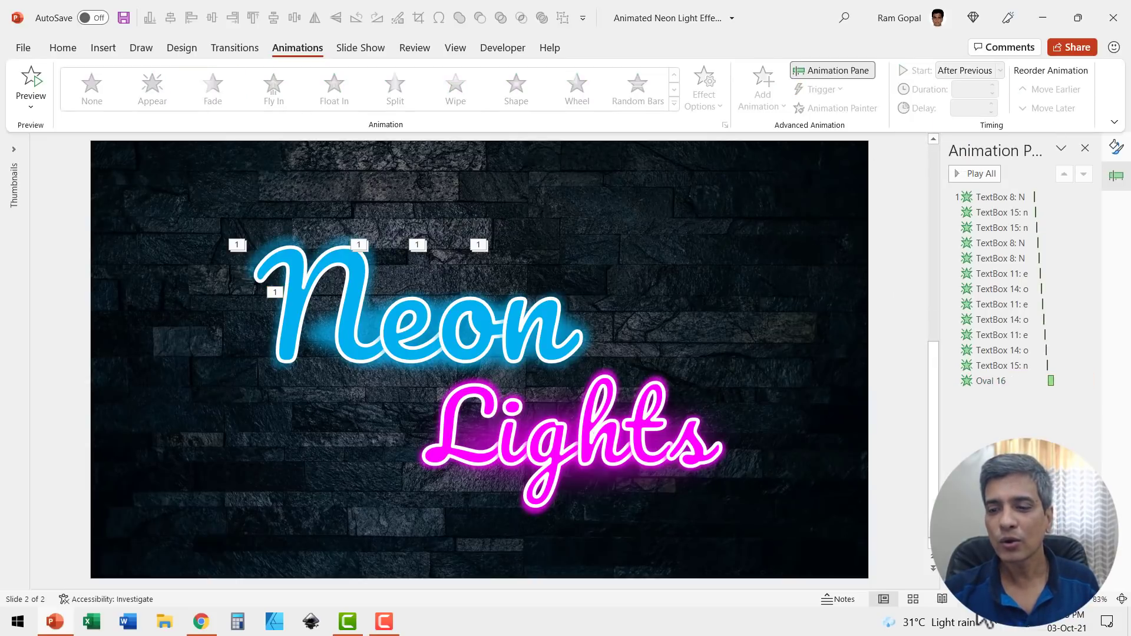